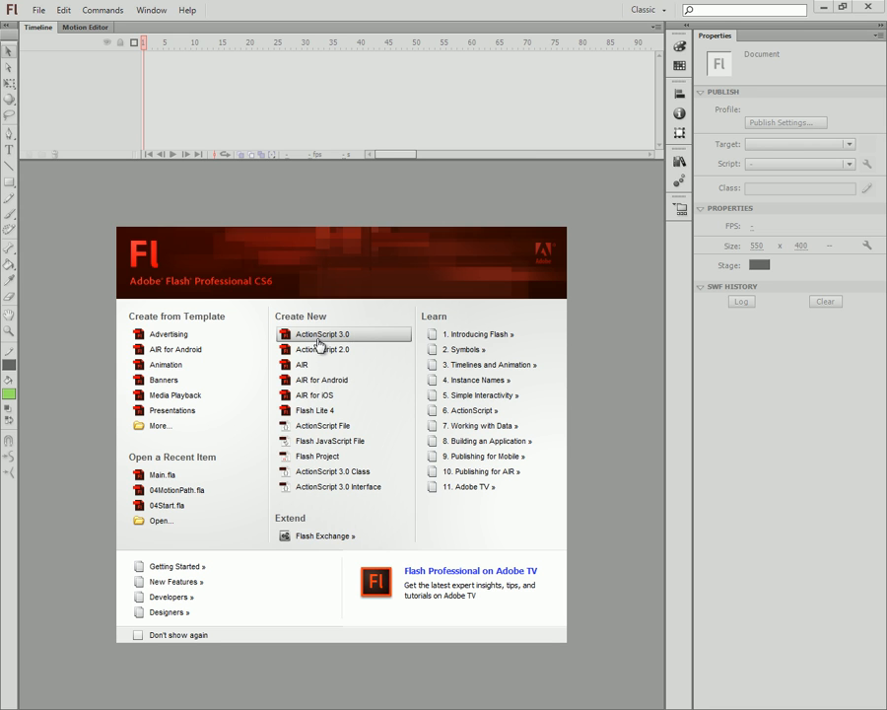
# Step: Create a new ActionScript 3.0 document and draw a blue rectangle in the upper-left part of the stage
pyautogui.click(324, 335)
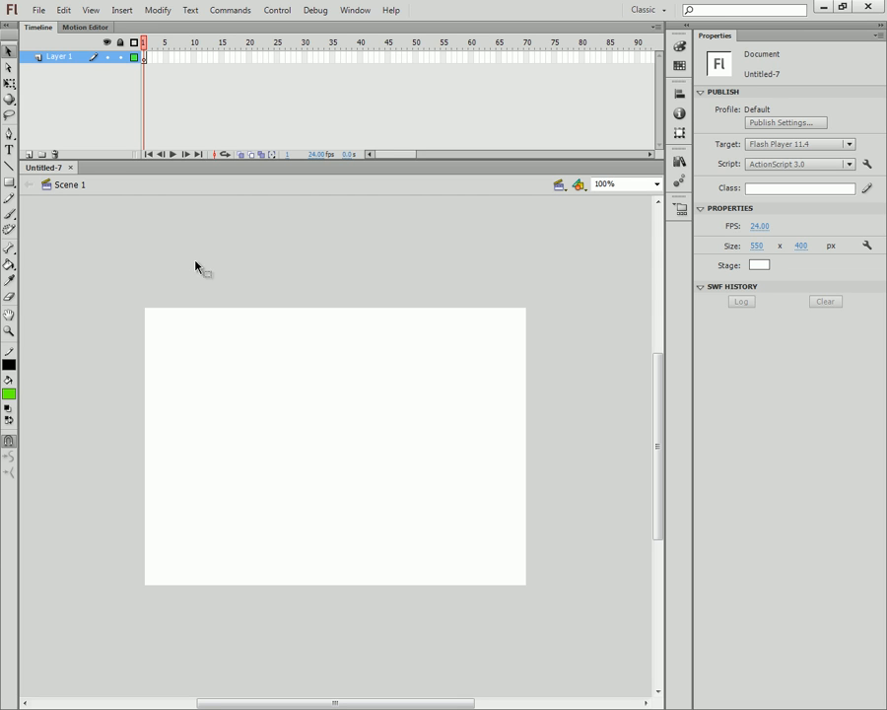
pyautogui.click(9, 392)
pyautogui.click(20, 495)
pyautogui.click(9, 181)
pyautogui.moveTo(185, 324); pyautogui.dragTo(343, 404)
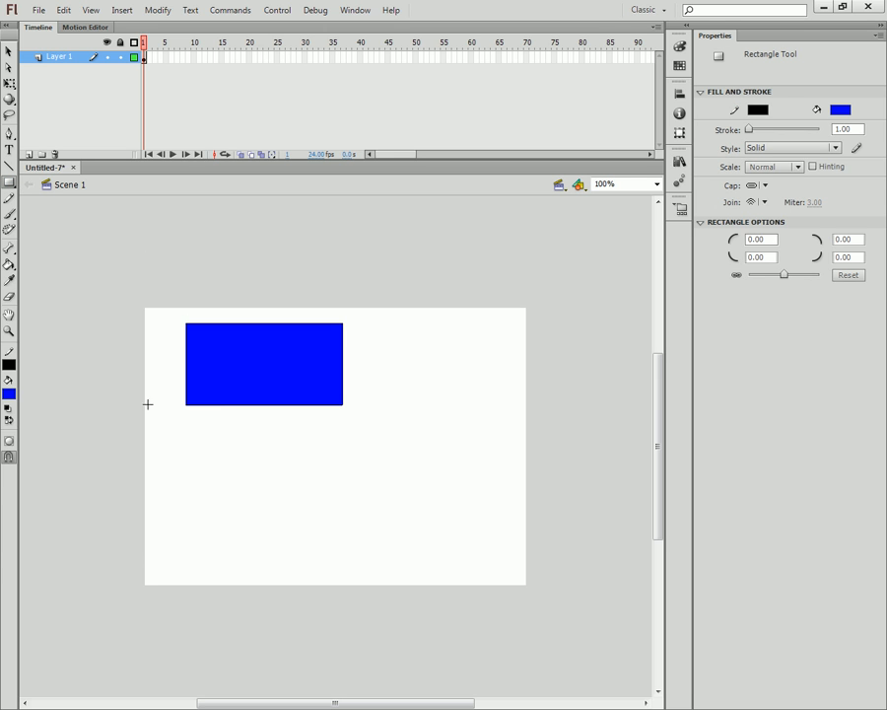
# Step: Set the fill to #00FF00 and draw a rectangle about 266 × 247 px overlapping the blue one
pyautogui.click(9, 394)
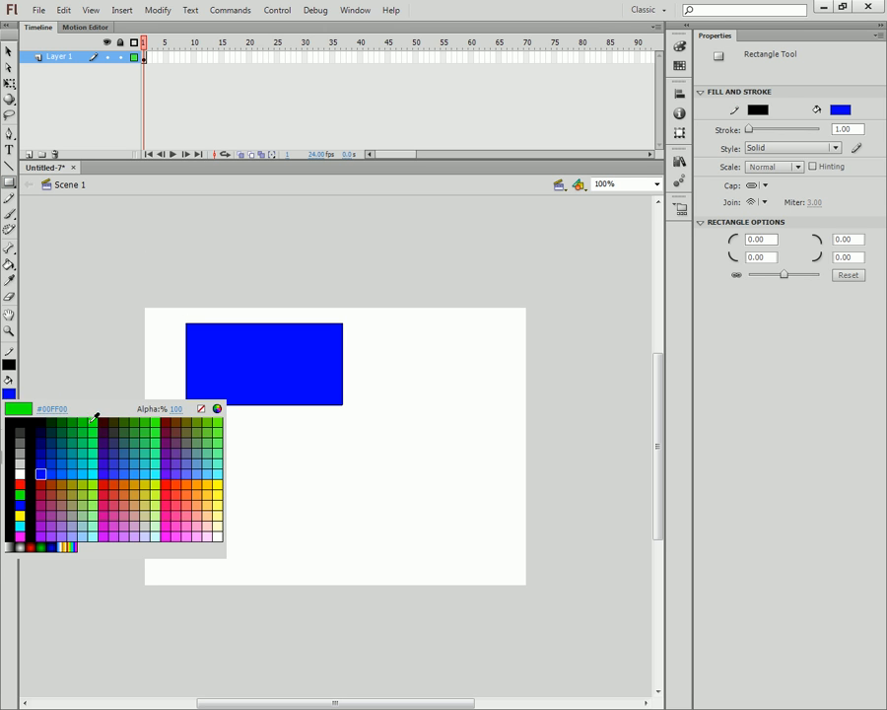
pyautogui.click(97, 417)
pyautogui.moveTo(442, 293); pyautogui.dragTo(257, 463)
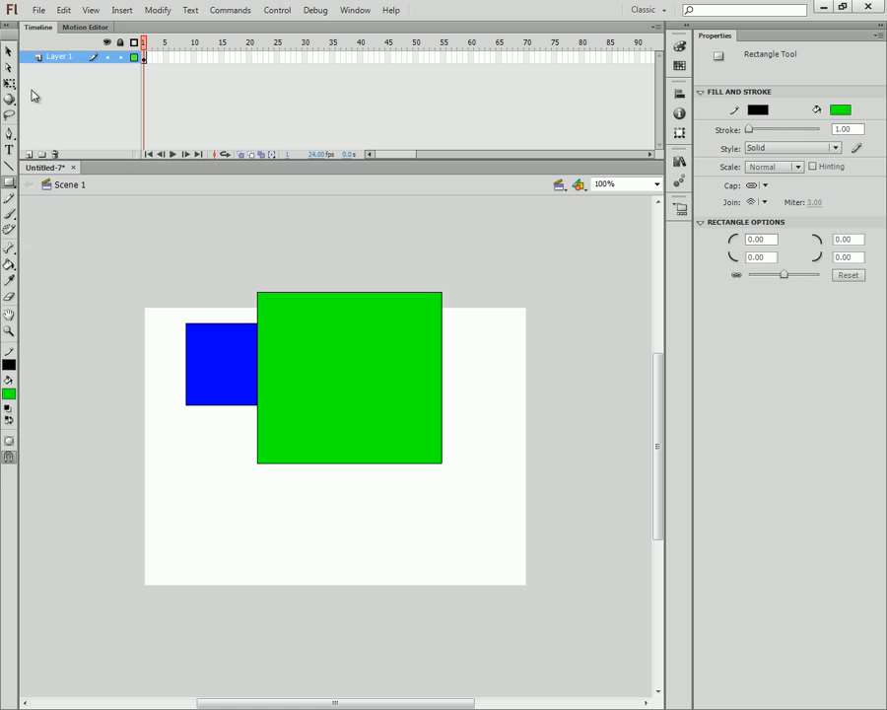
# Step: Move the green fill off its outline toward the stage's lower-right corner, and delete all the artwork
pyautogui.press('v')
pyautogui.moveTo(316, 337); pyautogui.dragTo(456, 464)
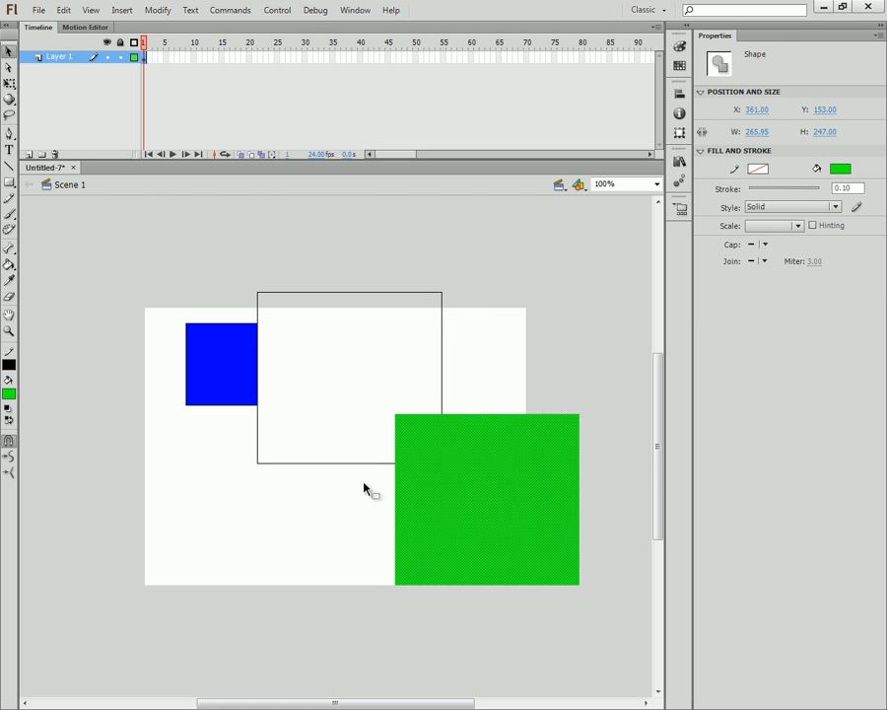
pyautogui.click(308, 355)
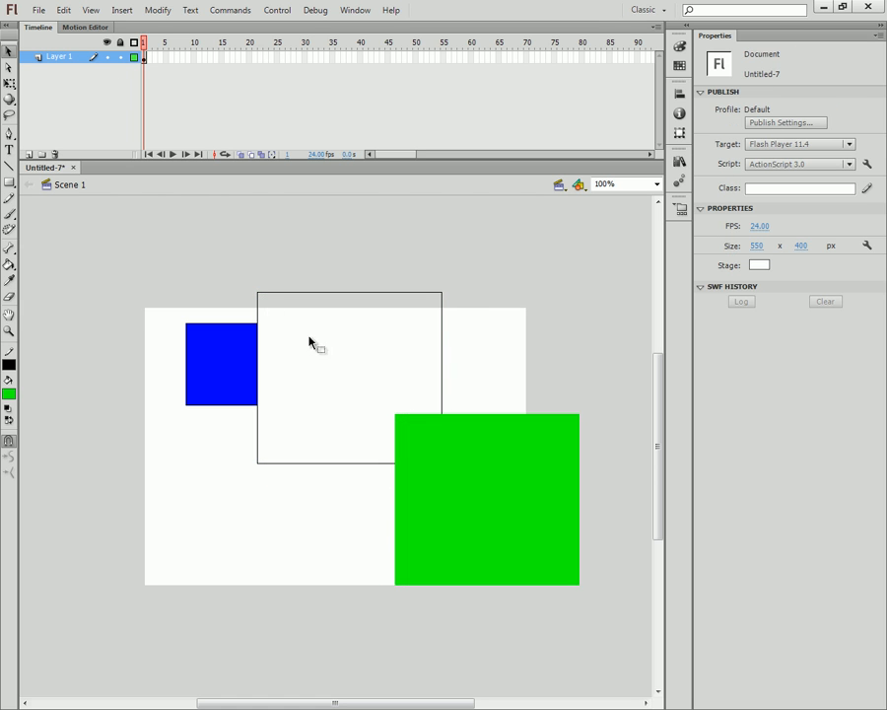
pyautogui.moveTo(123, 238); pyautogui.dragTo(607, 666)
pyautogui.press('Delete')
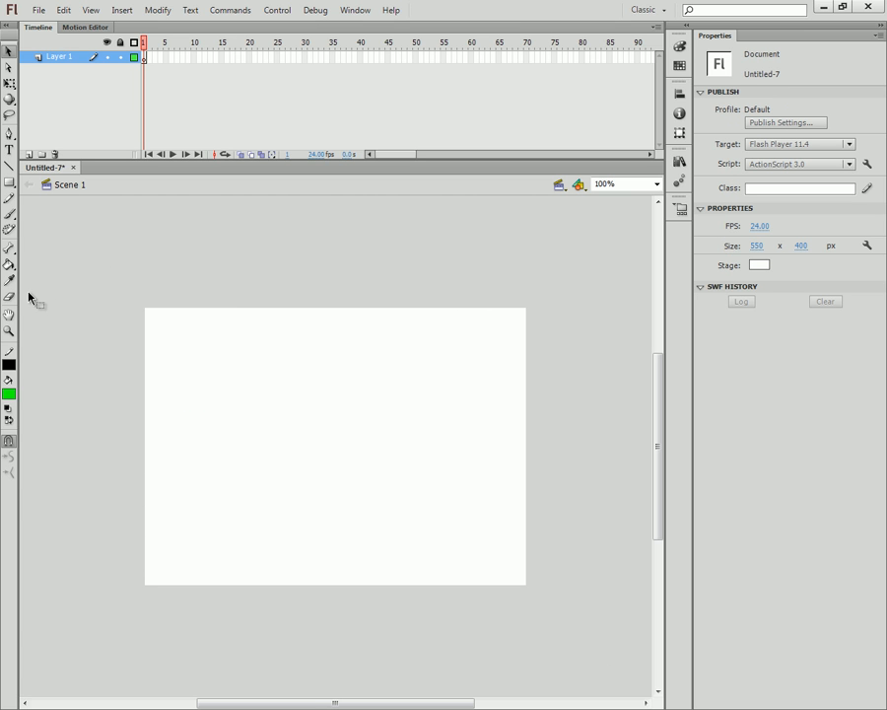
# Step: Draw a green rectangle in the upper-left part of the stage and add a new layer above it
pyautogui.click(8, 182)
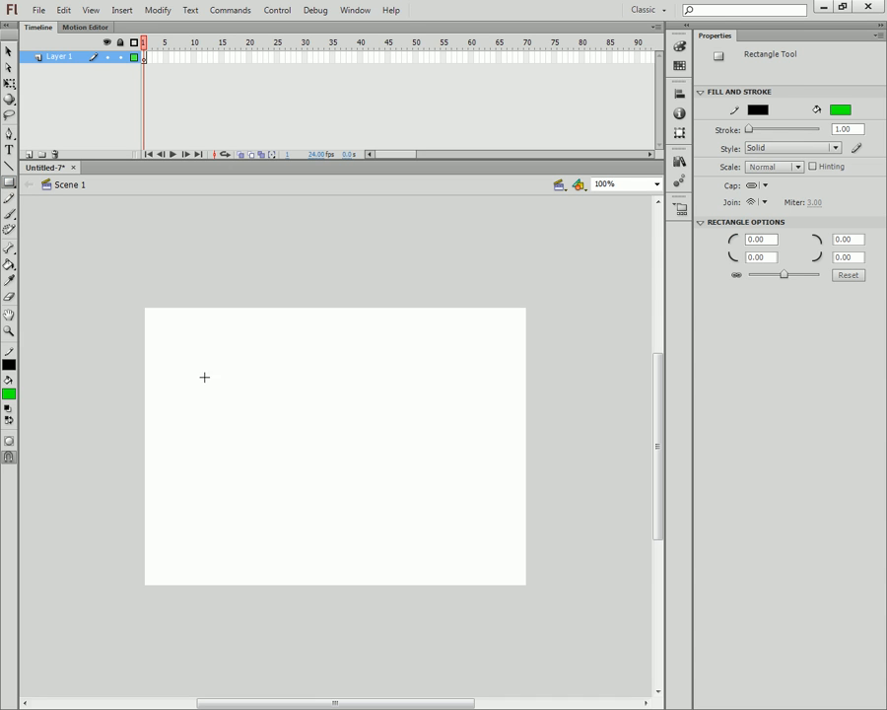
pyautogui.moveTo(188, 362); pyautogui.dragTo(290, 444)
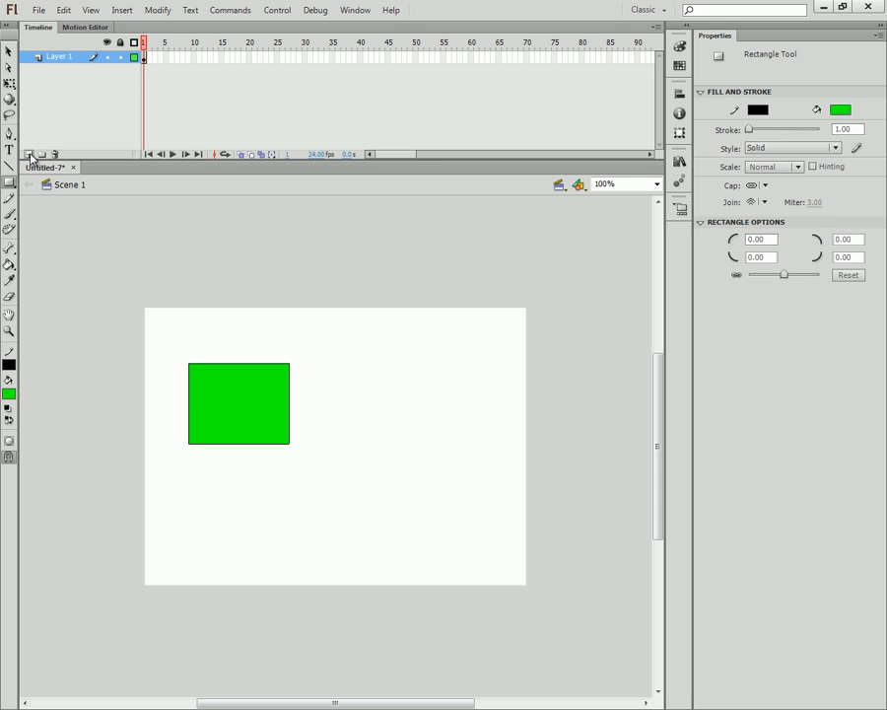
pyautogui.click(30, 155)
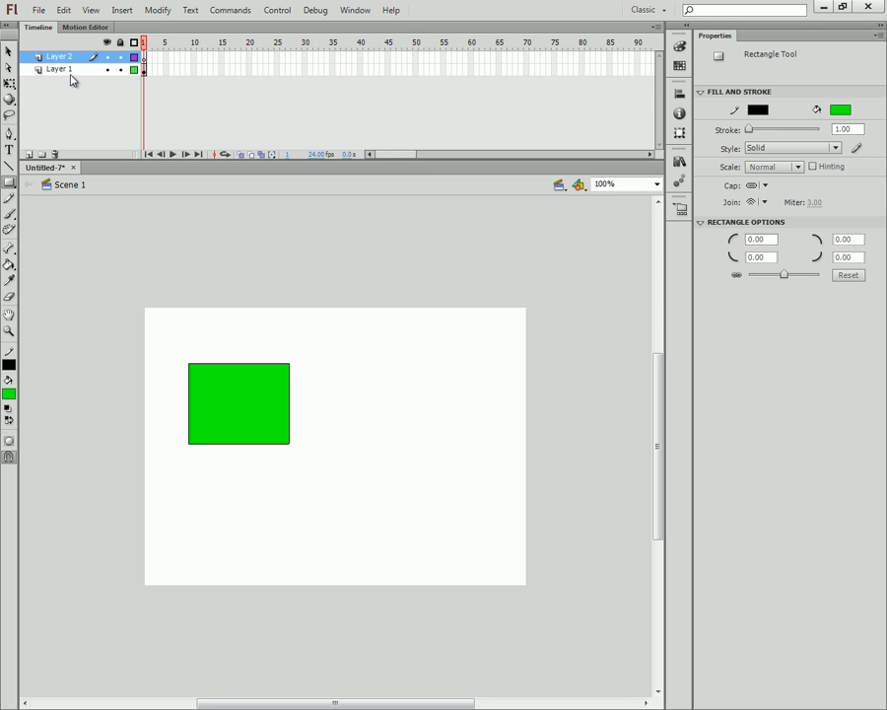
# Step: Switch the active layer back and forth between Layer 1 and Layer 2, finishing on Layer 2
pyautogui.click(61, 69)
pyautogui.click(59, 57)
pyautogui.click(67, 69)
pyautogui.click(59, 56)
pyautogui.click(71, 69)
pyautogui.click(59, 56)
pyautogui.click(73, 71)
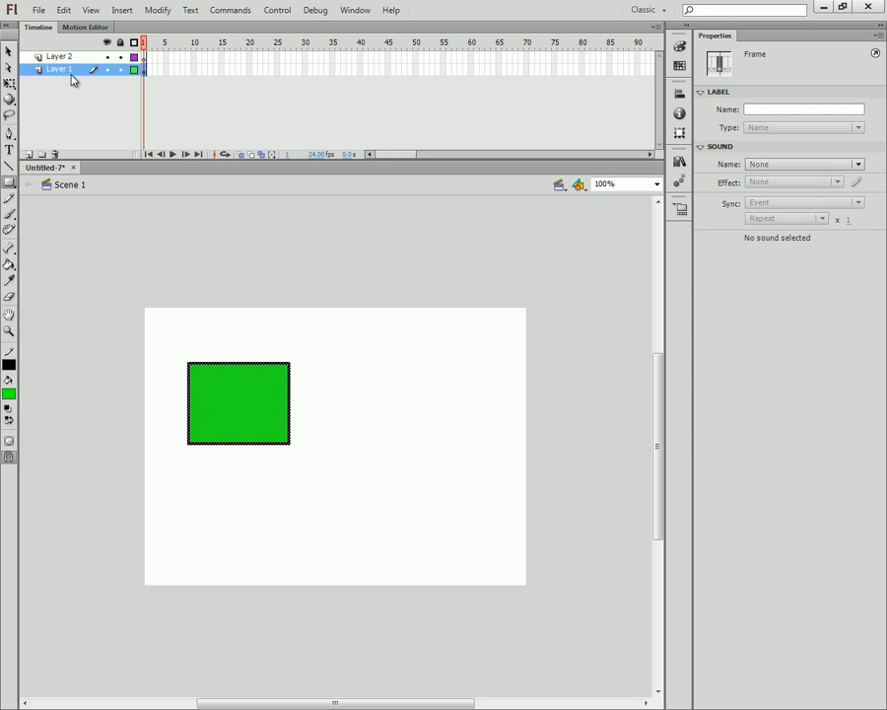
pyautogui.click(83, 57)
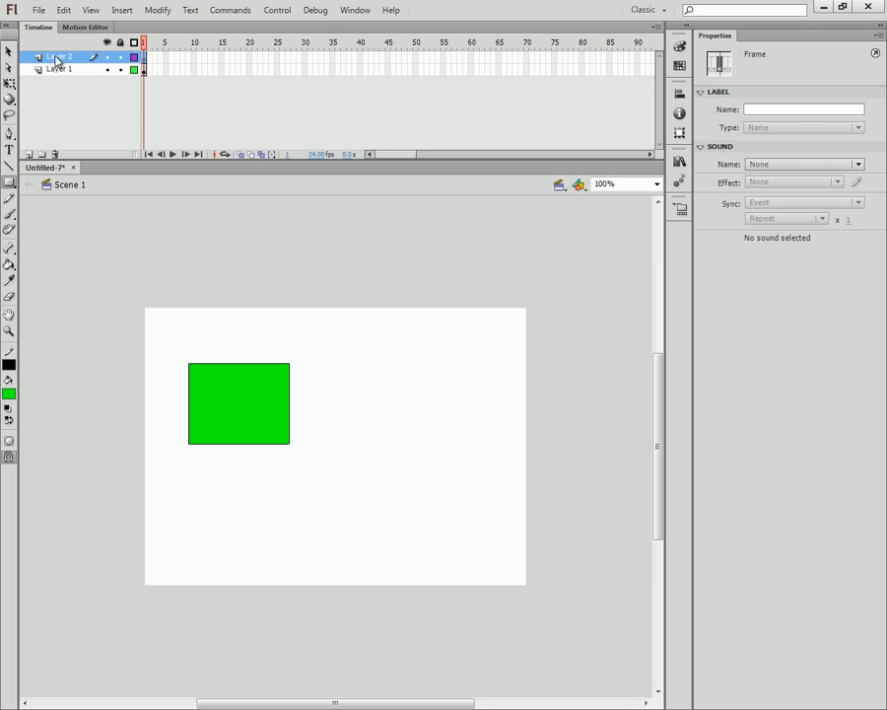
# Step: Draw a blue square about 211 px wide on Layer 2, overlapping the green rectangle
pyautogui.click(9, 52)
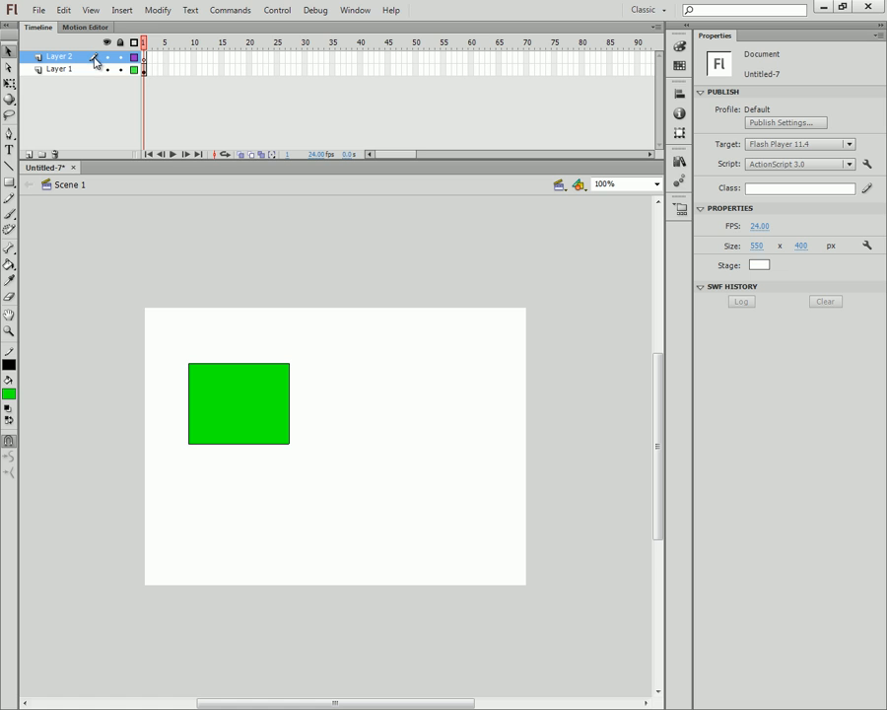
pyautogui.click(9, 182)
pyautogui.click(9, 393)
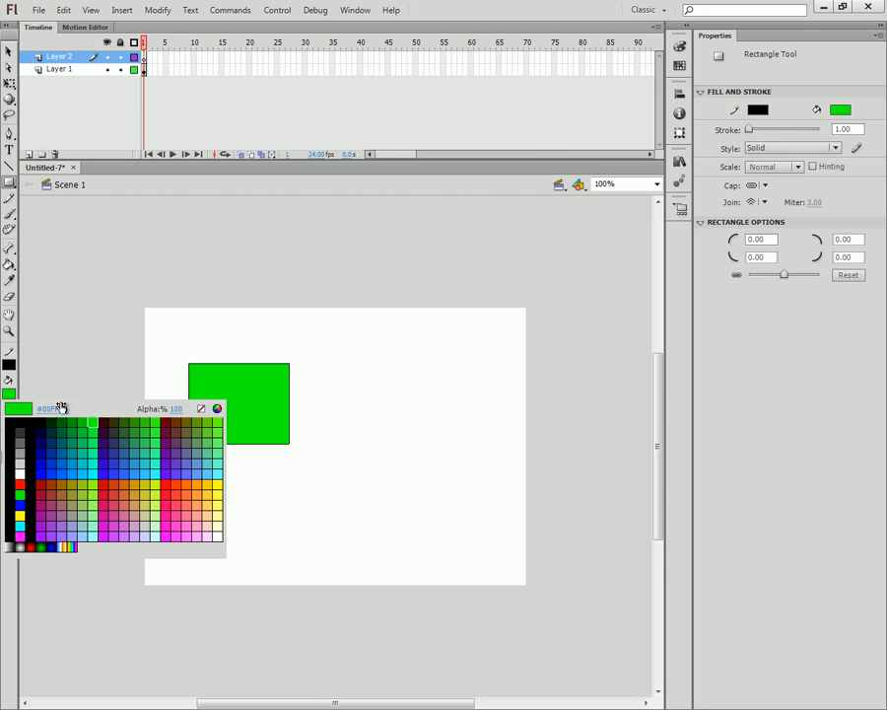
pyautogui.click(20, 505)
pyautogui.moveTo(367, 338); pyautogui.dragTo(221, 484)
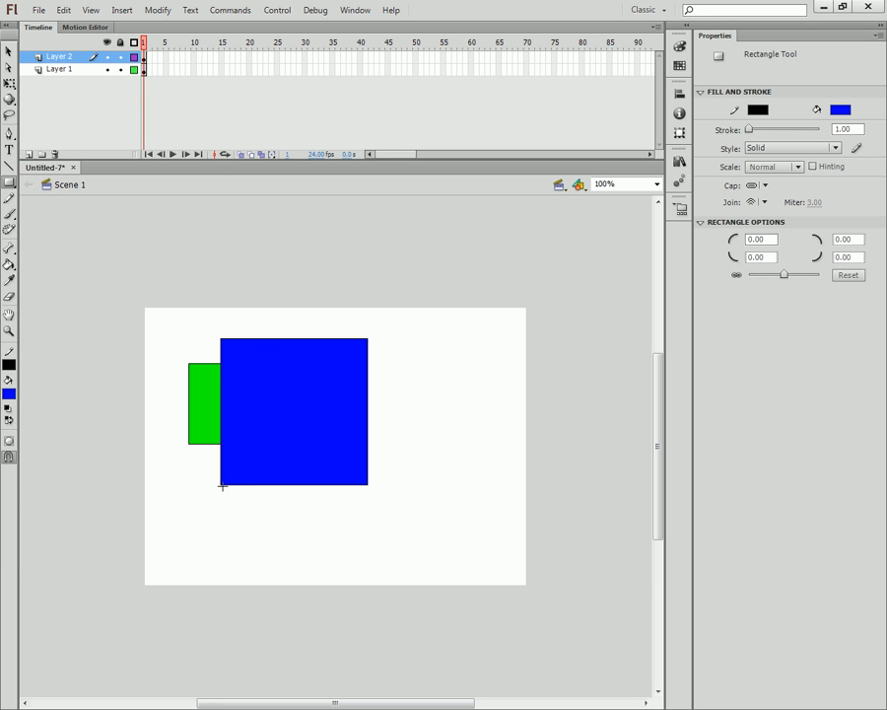
# Step: Try moving the blue fill off its outline toward the lower right of the stage, and undo the move
pyautogui.click(8, 49)
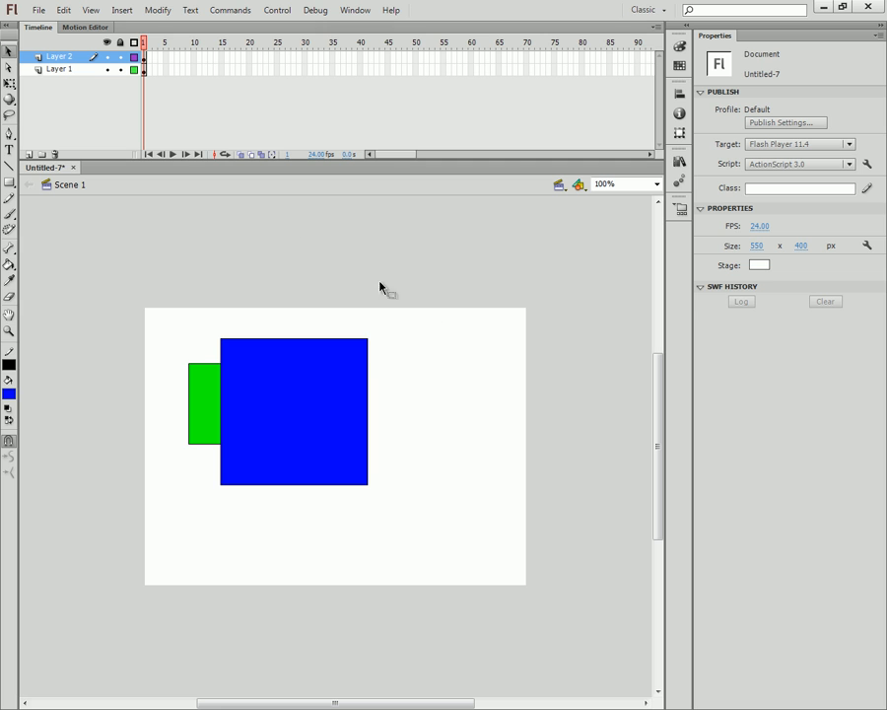
pyautogui.moveTo(365, 350); pyautogui.dragTo(412, 457)
pyautogui.click(271, 419)
pyautogui.moveTo(271, 419); pyautogui.dragTo(440, 479)
pyautogui.click(345, 536)
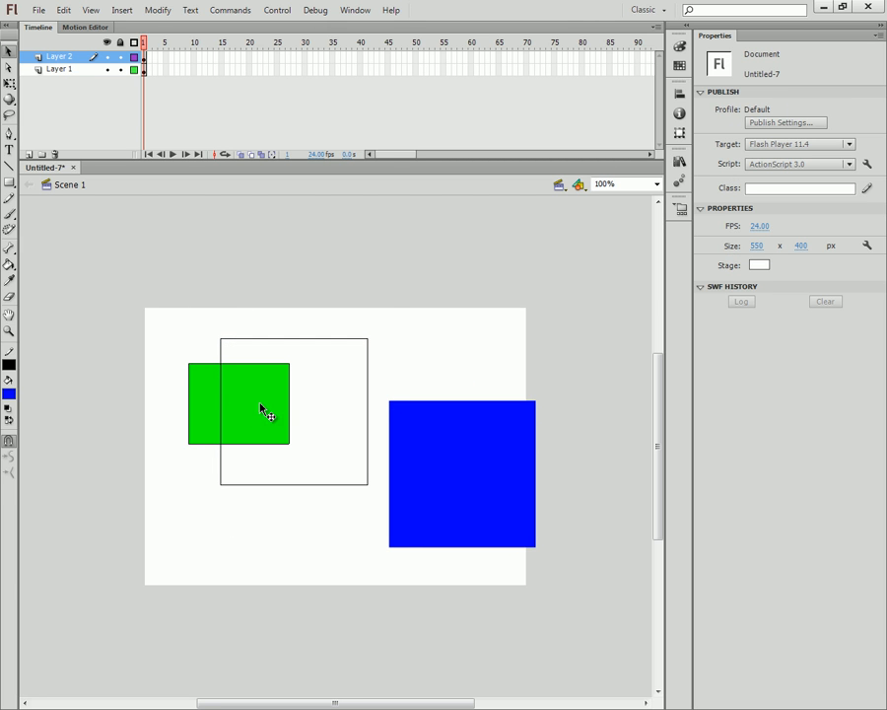
pyautogui.hotkey('ctrl', 'z')
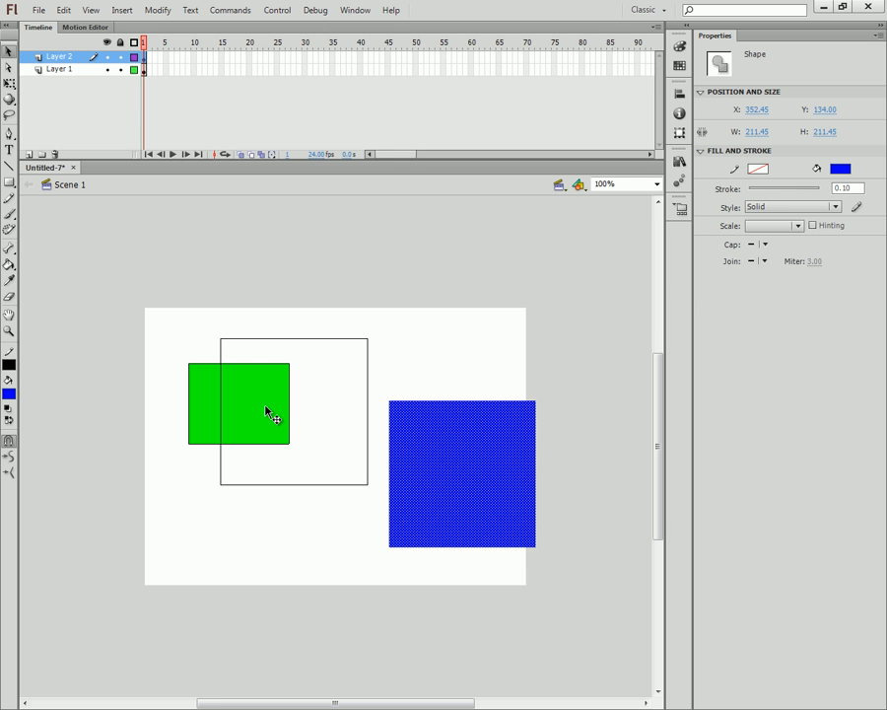
pyautogui.hotkey('ctrl', 'z')
pyautogui.click(273, 509)
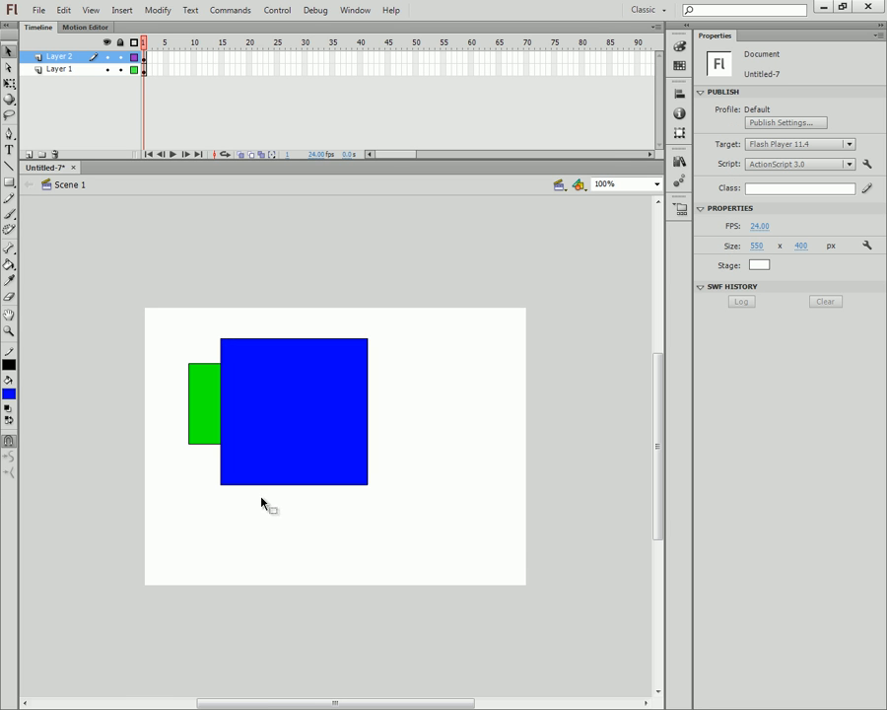
# Step: Select both shapes together, select the blue fill and its outline edges individually, and clear the selection
pyautogui.moveTo(466, 256); pyautogui.dragTo(180, 500)
pyautogui.moveTo(132, 254); pyautogui.dragTo(414, 517)
pyautogui.click(376, 536)
pyautogui.moveTo(170, 296); pyautogui.dragTo(471, 540)
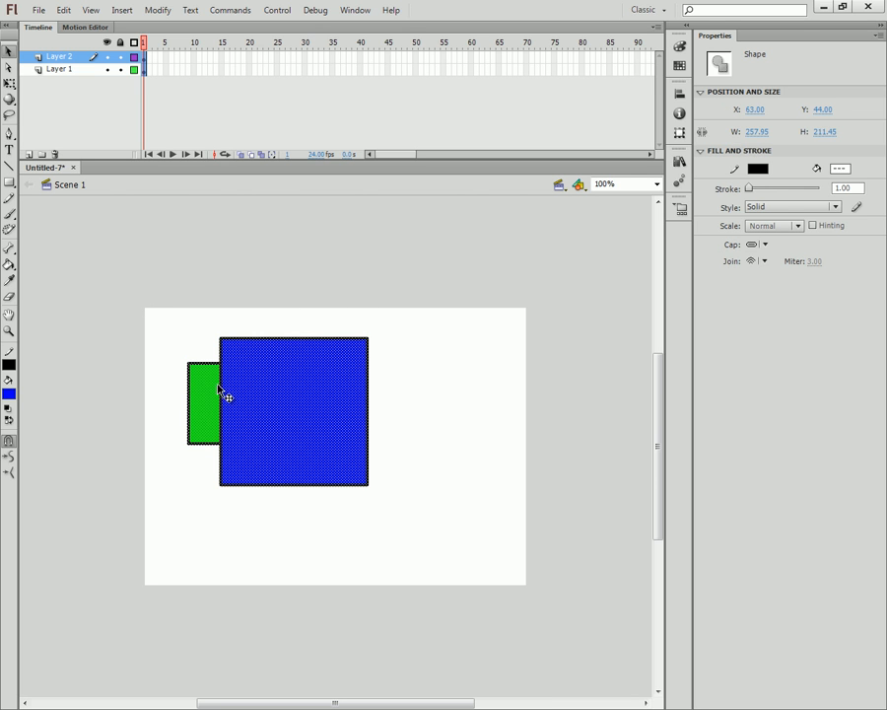
pyautogui.click(418, 404)
pyautogui.click(285, 388)
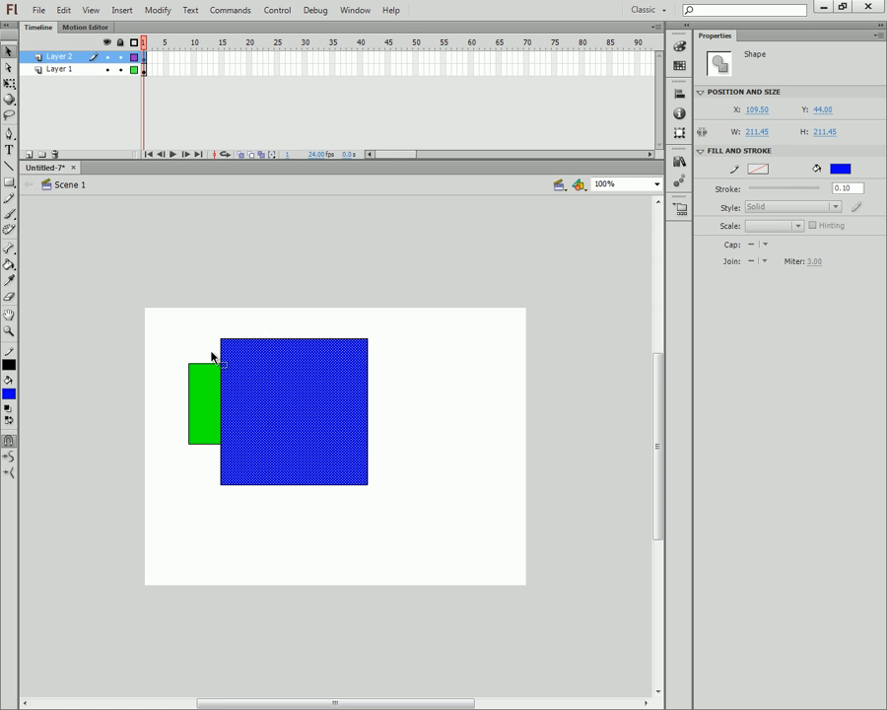
pyautogui.click(234, 340)
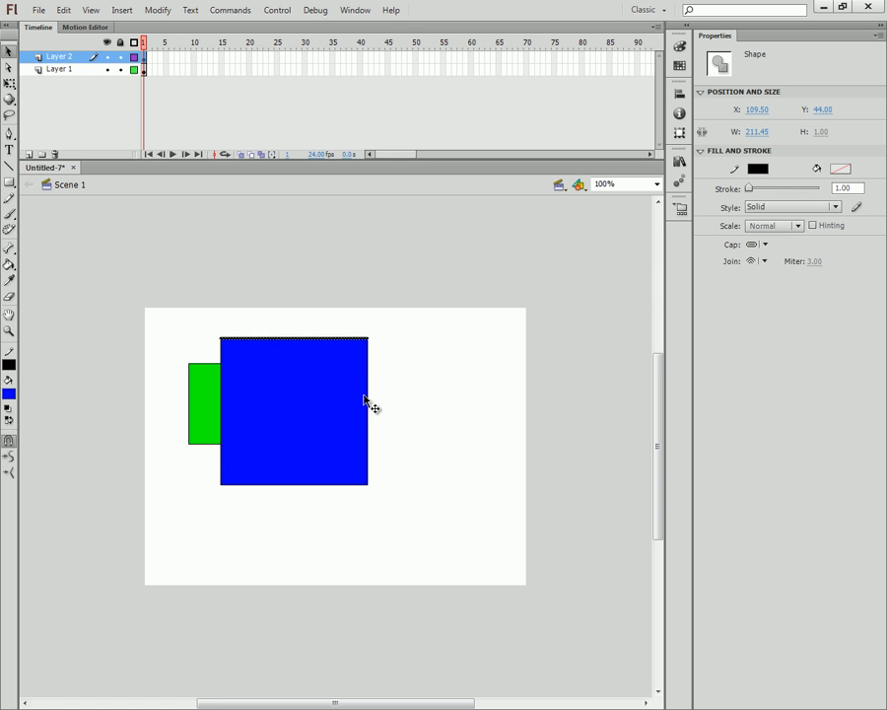
pyautogui.click(369, 408)
pyautogui.click(403, 467)
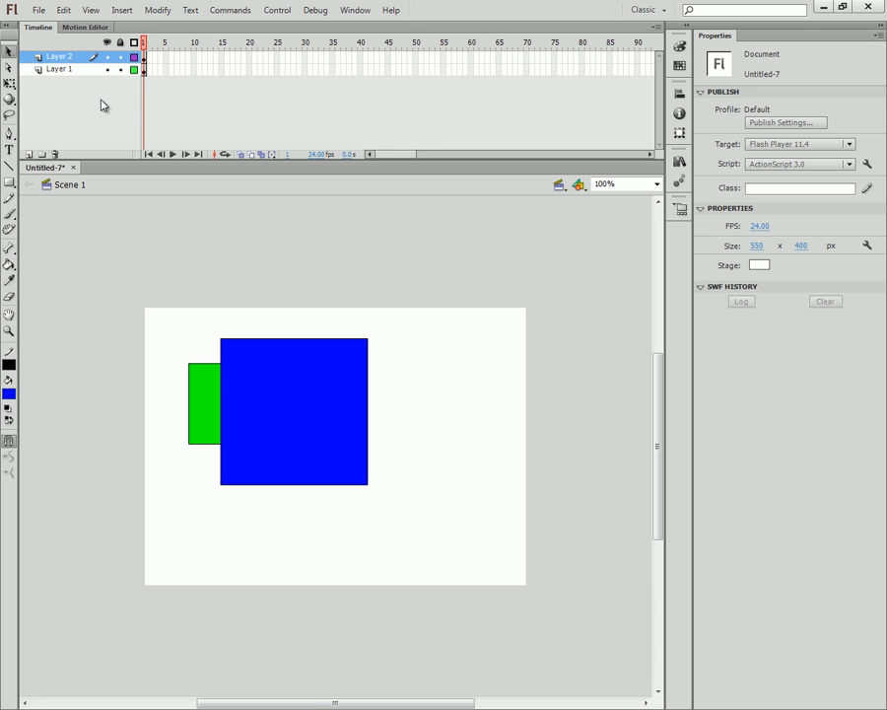
# Step: Lock Layer 1 and move the whole blue square with its outline to the right, clear of the green rectangle
pyautogui.click(120, 70)
pyautogui.moveTo(453, 280); pyautogui.dragTo(133, 583)
pyautogui.moveTo(271, 412); pyautogui.dragTo(390, 416)
pyautogui.moveTo(296, 331); pyautogui.dragTo(261, 476)
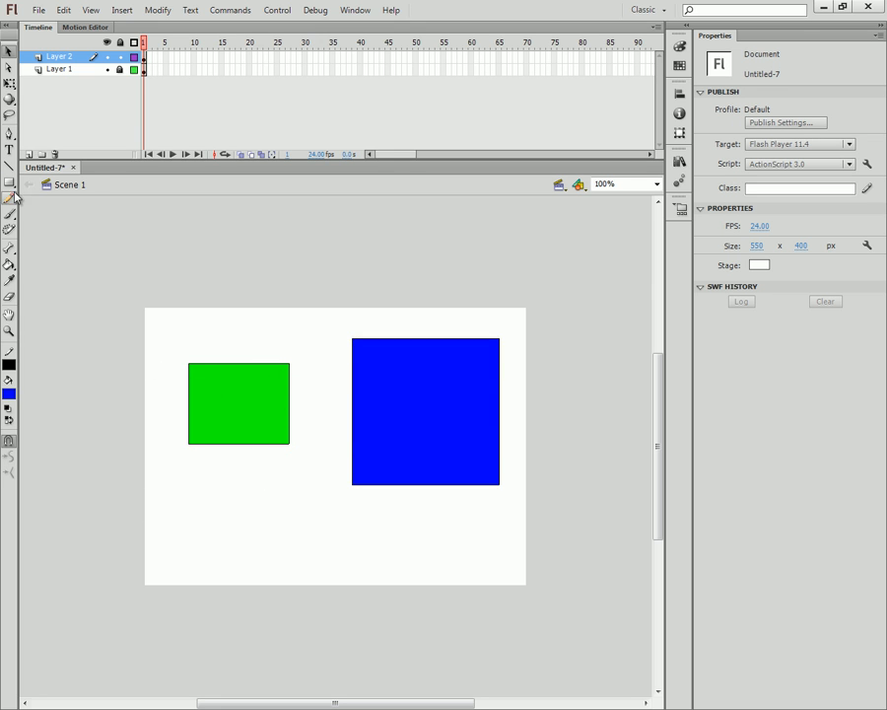
# Step: Try erasing across the green rectangle and the blue square, and undo the eraser strokes
pyautogui.click(9, 296)
pyautogui.moveTo(193, 362)
pyautogui.mouseDown()
pyautogui.moveTo(339, 432)
pyautogui.moveTo(229, 404)
pyautogui.moveTo(209, 514)
pyautogui.moveTo(198, 400)
pyautogui.moveTo(241, 390)
pyautogui.moveTo(252, 457)
pyautogui.moveTo(331, 371)
pyautogui.moveTo(416, 408)
pyautogui.moveTo(425, 537)
pyautogui.mouseUp()
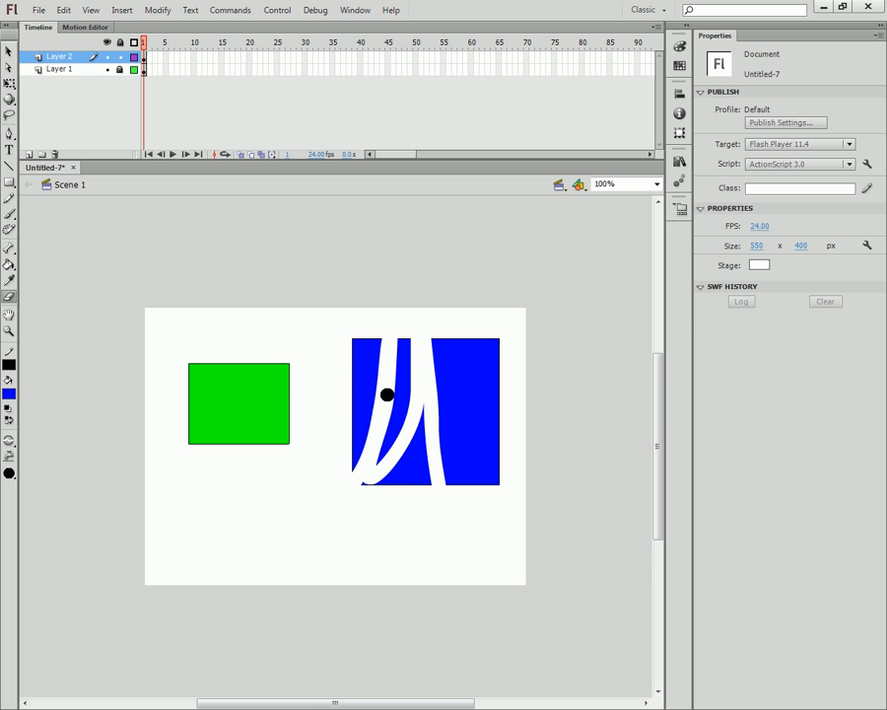
pyautogui.hotkey('ctrl', 'z')
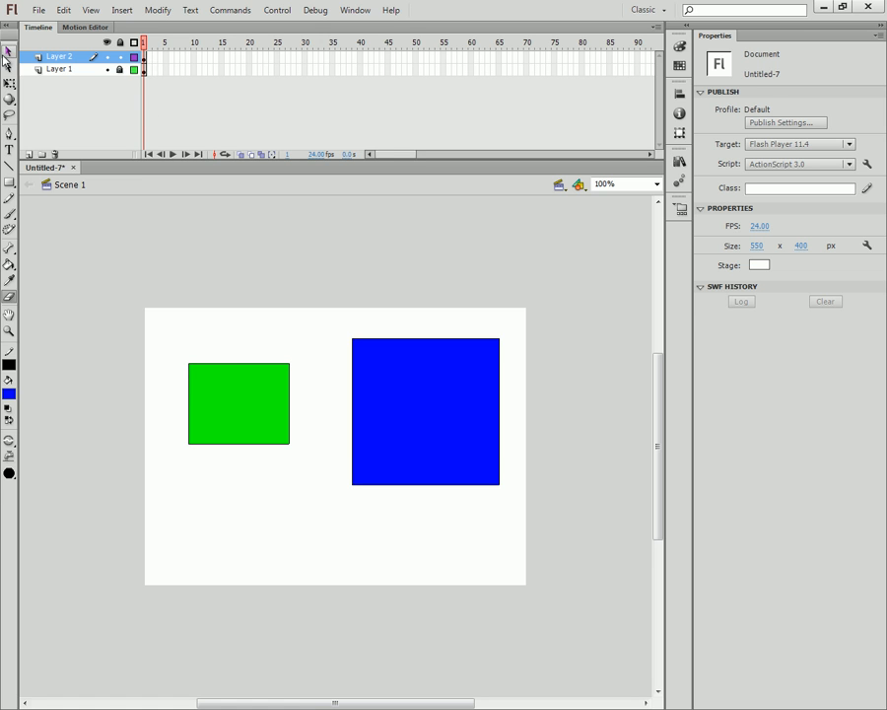
pyautogui.click(8, 52)
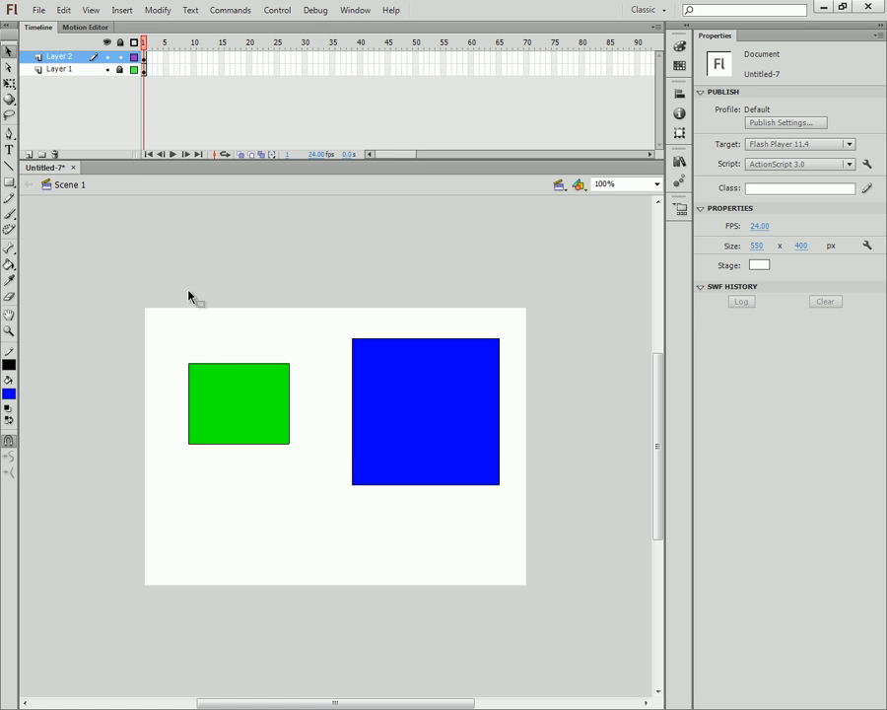
# Step: Toggle outline view on and off for Layer 1 and Layer 2, cancelling the Layer Properties dialog without changes
pyautogui.click(121, 71)
pyautogui.click(134, 72)
pyautogui.click(134, 72)
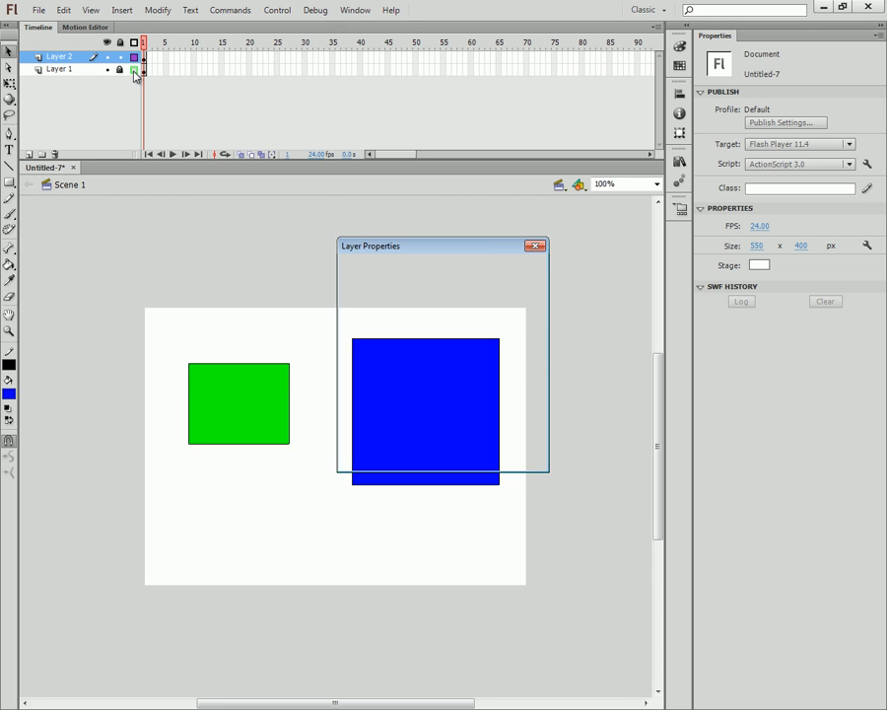
pyautogui.doubleClick(134, 72)
pyautogui.click(489, 296)
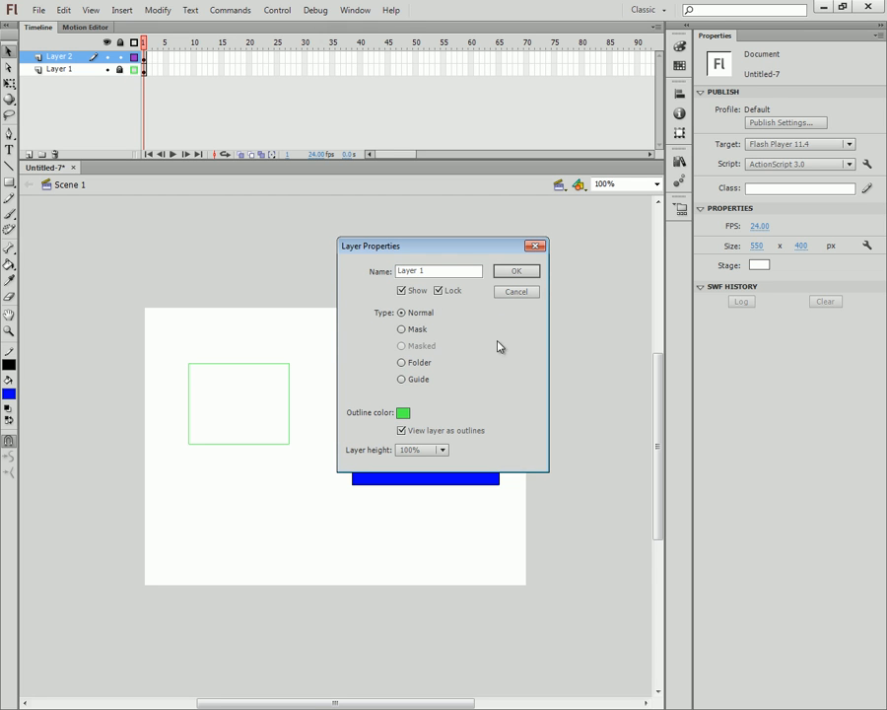
pyautogui.click(515, 293)
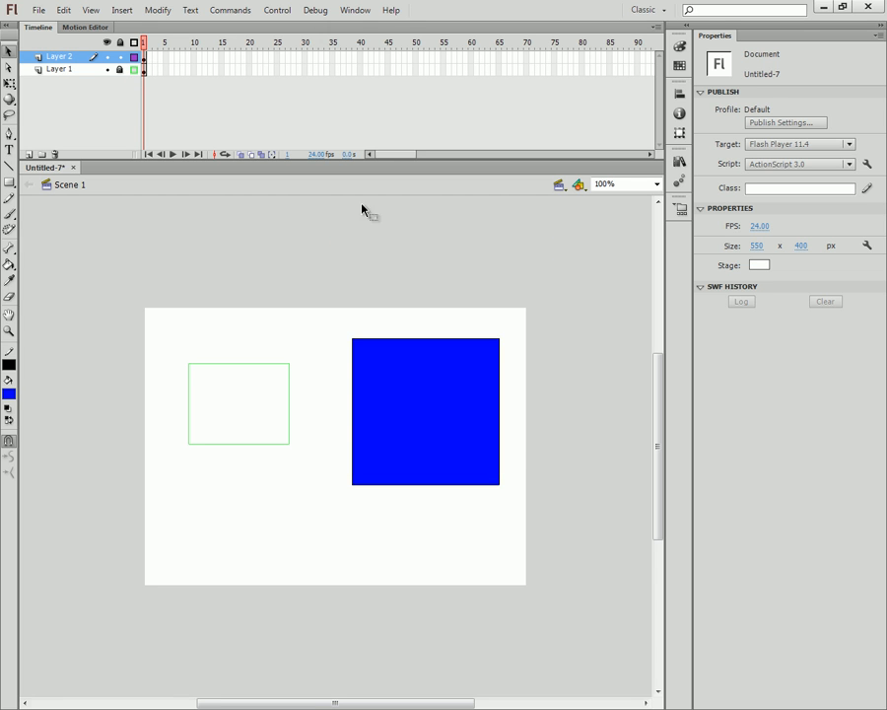
pyautogui.click(134, 71)
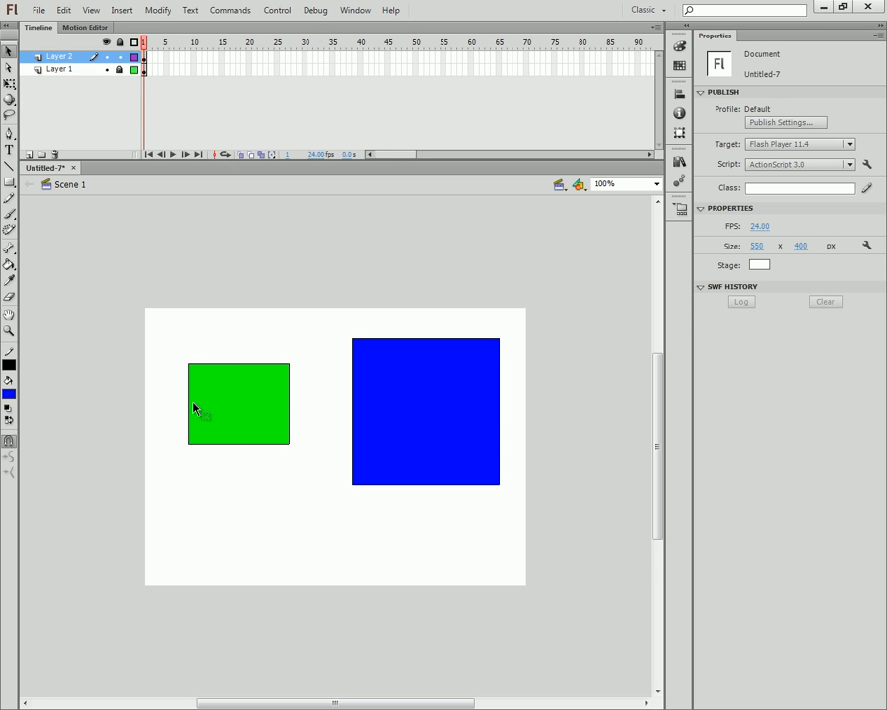
pyautogui.click(134, 57)
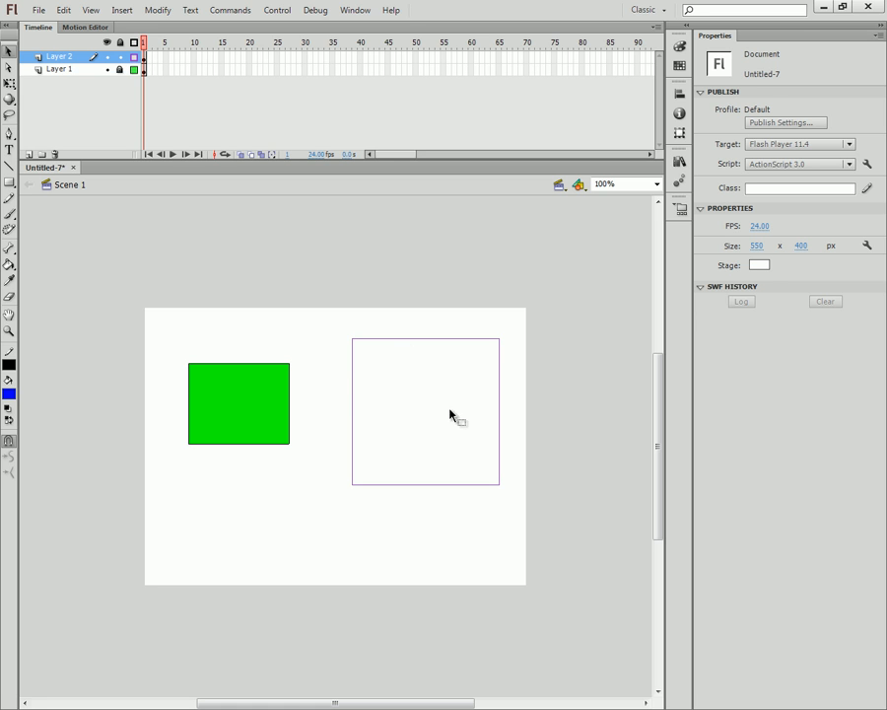
pyautogui.click(134, 58)
# Step: Draw a blue circle on Layer 2 below the green rectangle, and toggle the layer's outline view on and off
pyautogui.click(9, 182)
pyautogui.click(79, 198)
pyautogui.moveTo(238, 491); pyautogui.dragTo(327, 572)
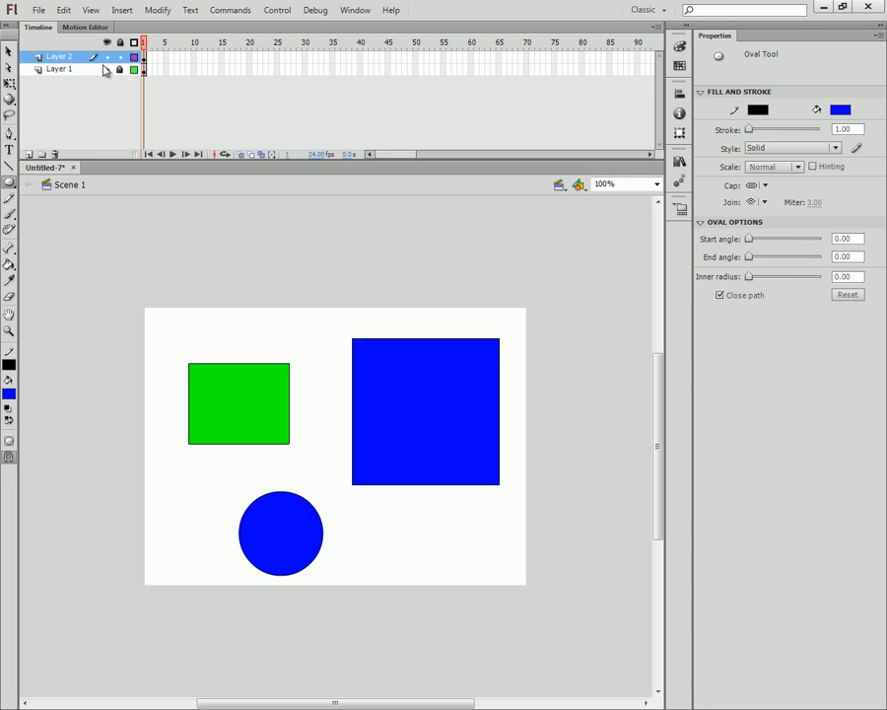
pyautogui.click(135, 57)
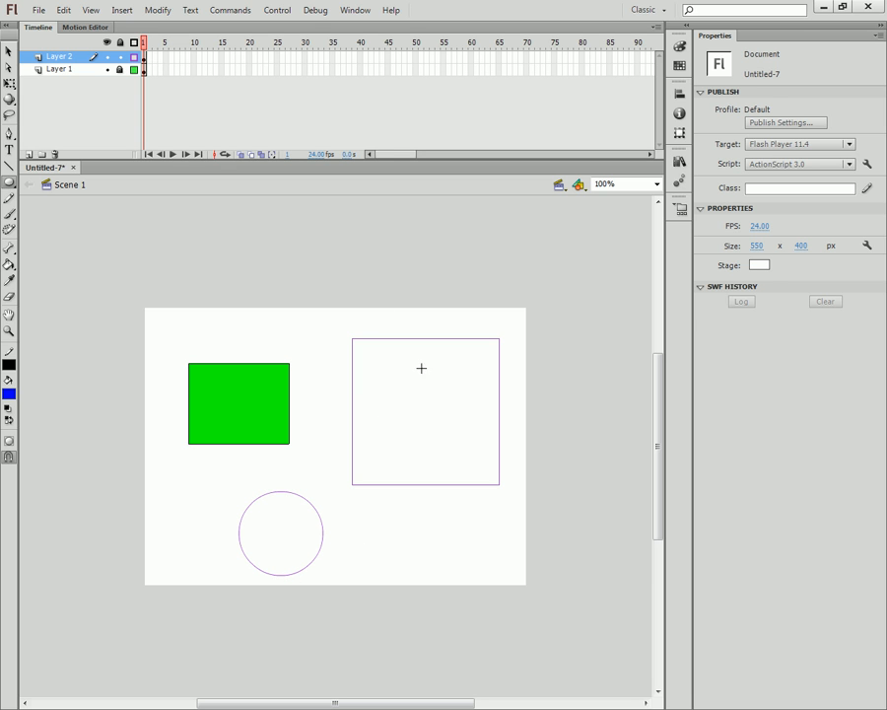
pyautogui.click(134, 58)
# Step: Delete the blue circle together with its outline from Layer 2
pyautogui.click(8, 51)
pyautogui.moveTo(216, 476); pyautogui.dragTo(339, 607)
pyautogui.press('Delete')
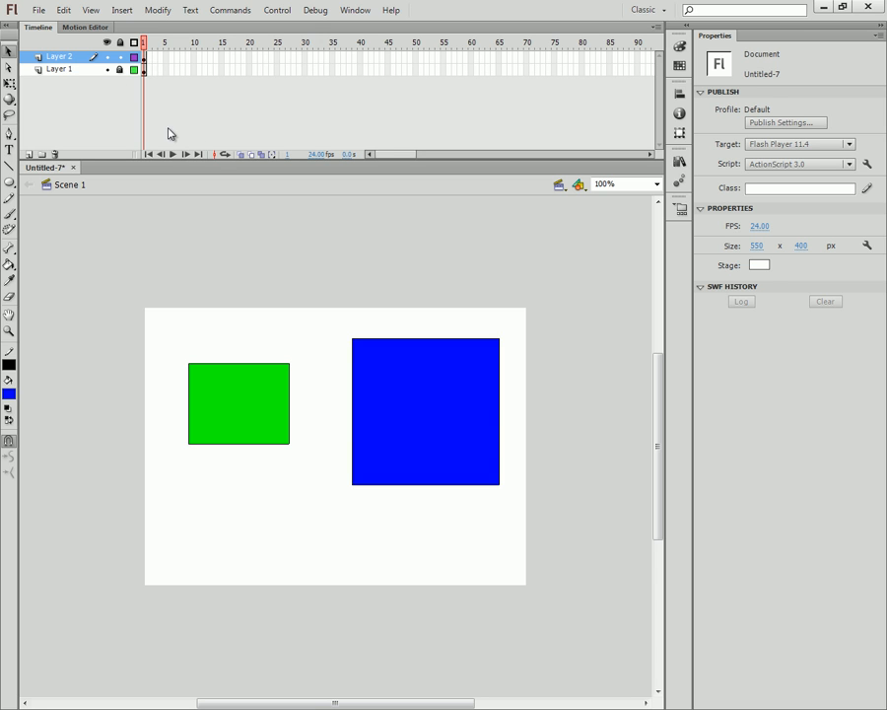
# Step: Toggle outline view on and off for Layer 2
pyautogui.click(134, 57)
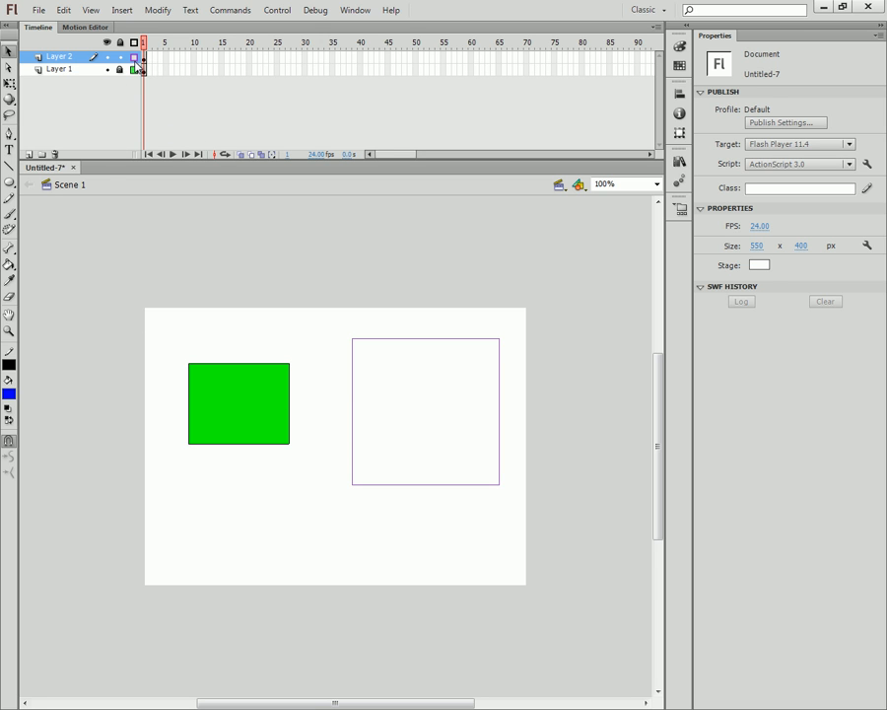
pyautogui.click(134, 57)
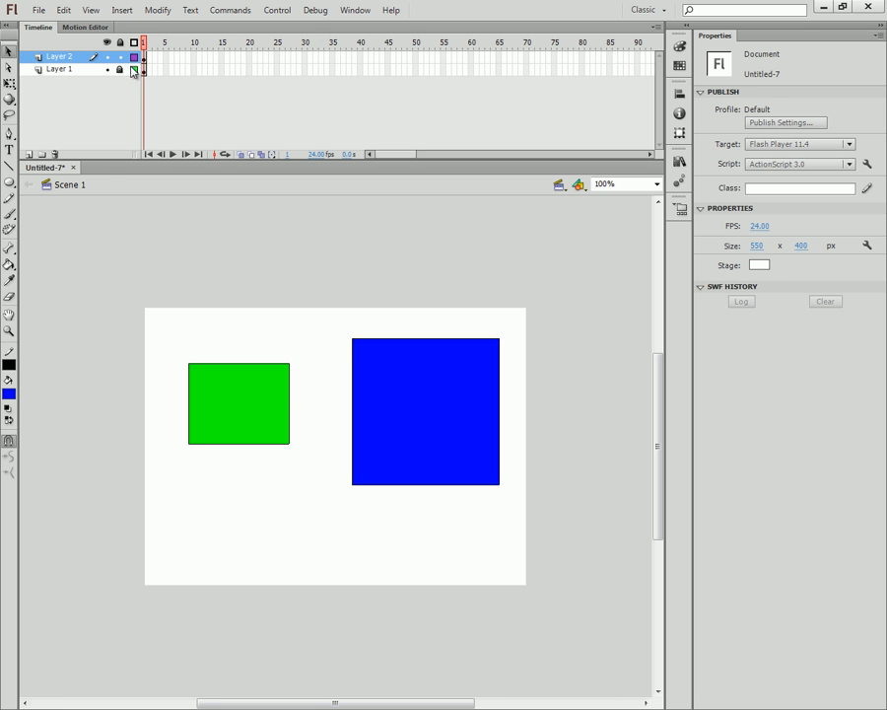
# Step: Rename Layer 1 to Green Layer and Layer 2 to Blue Layer
pyautogui.doubleClick(61, 70)
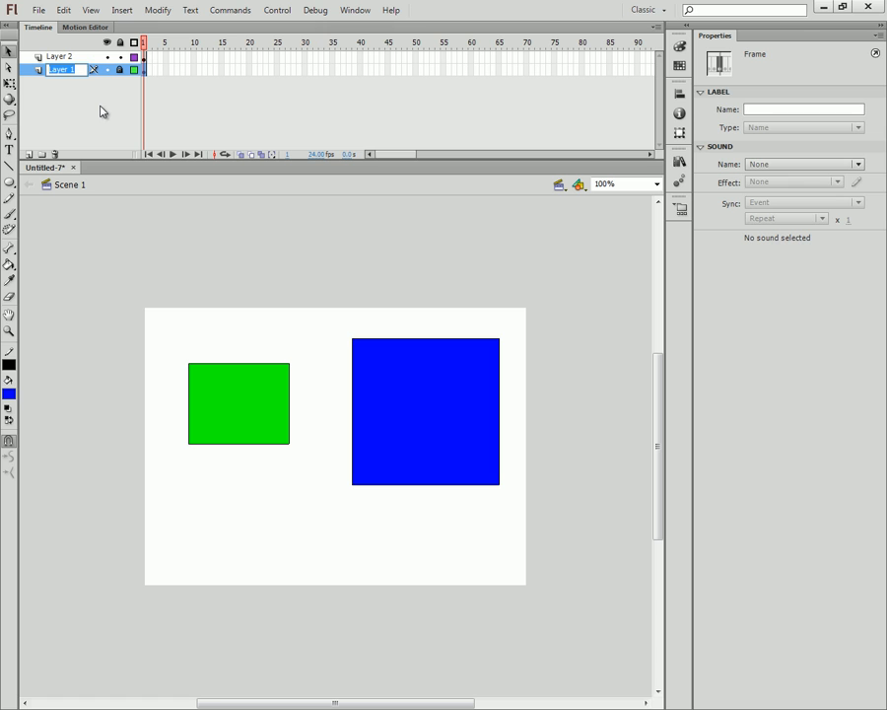
pyautogui.click(71, 79)
pyautogui.doubleClick(61, 70)
pyautogui.write('Green Lay...')
pyautogui.click(70, 88)
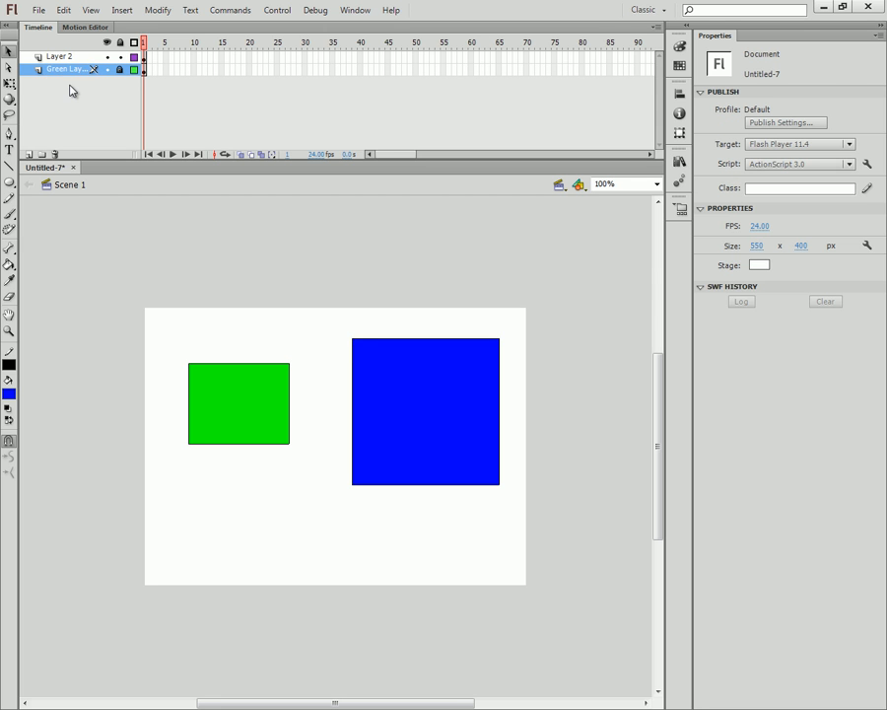
pyautogui.click(61, 58)
pyautogui.doubleClick(62, 58)
pyautogui.write('B')
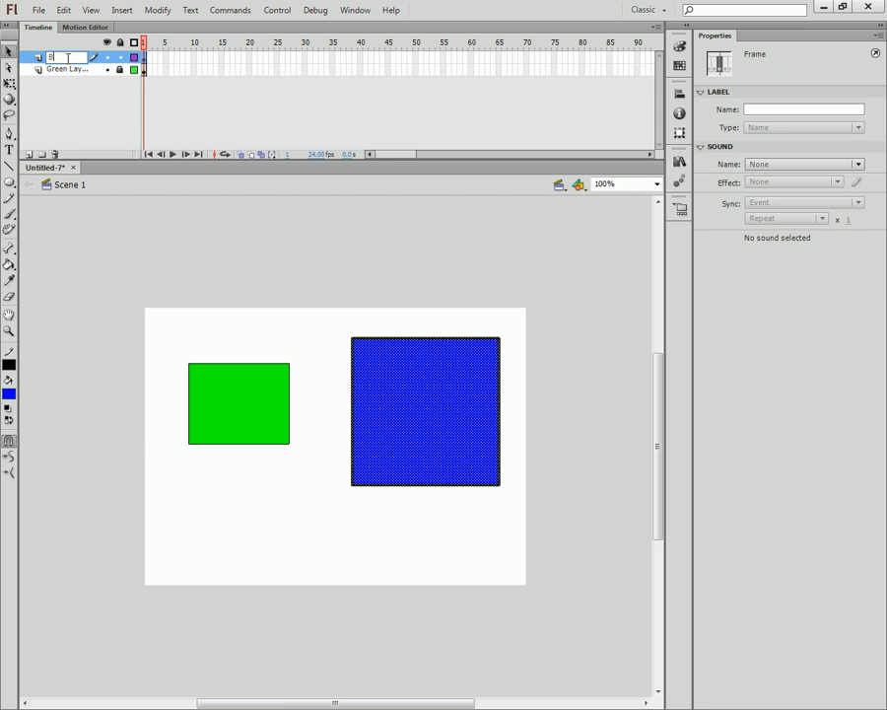
pyautogui.press('Return')
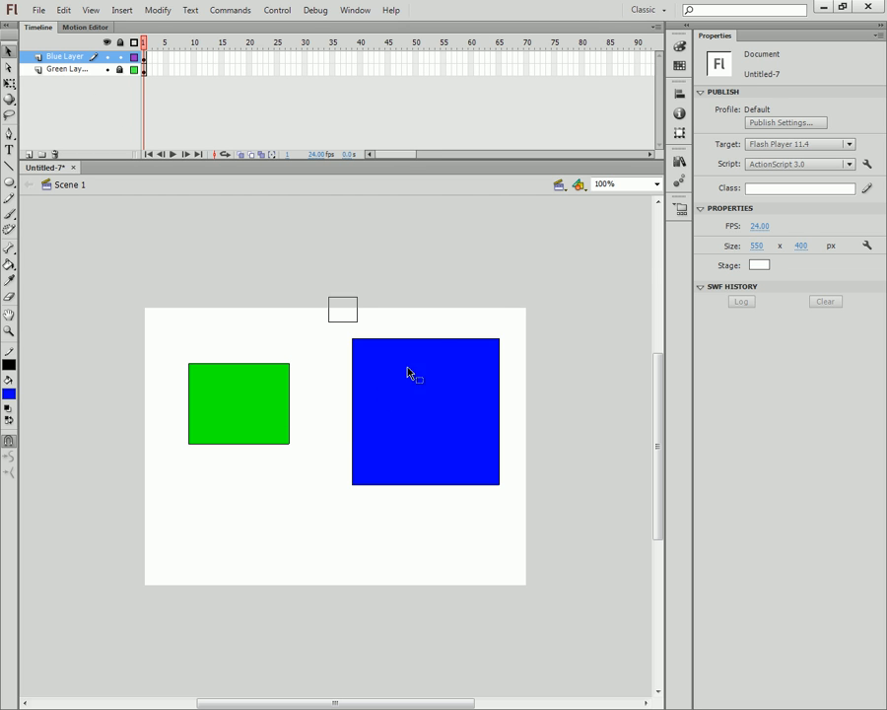
# Step: Move the blue square together with its outline over the green rectangle so that it covers it completely
pyautogui.moveTo(332, 303); pyautogui.dragTo(557, 508)
pyautogui.moveTo(432, 435); pyautogui.dragTo(257, 427)
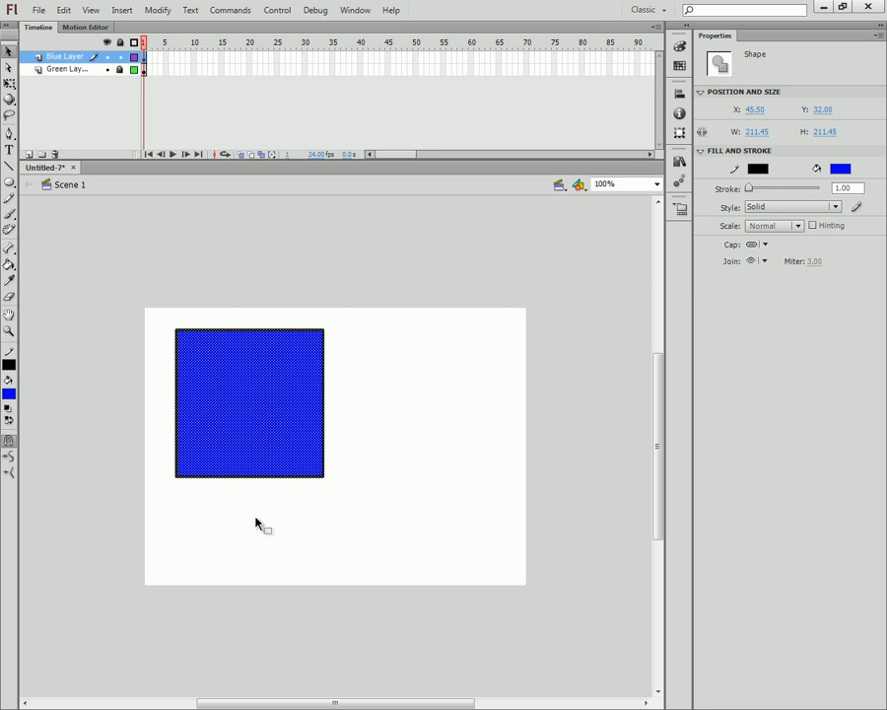
pyautogui.click(257, 523)
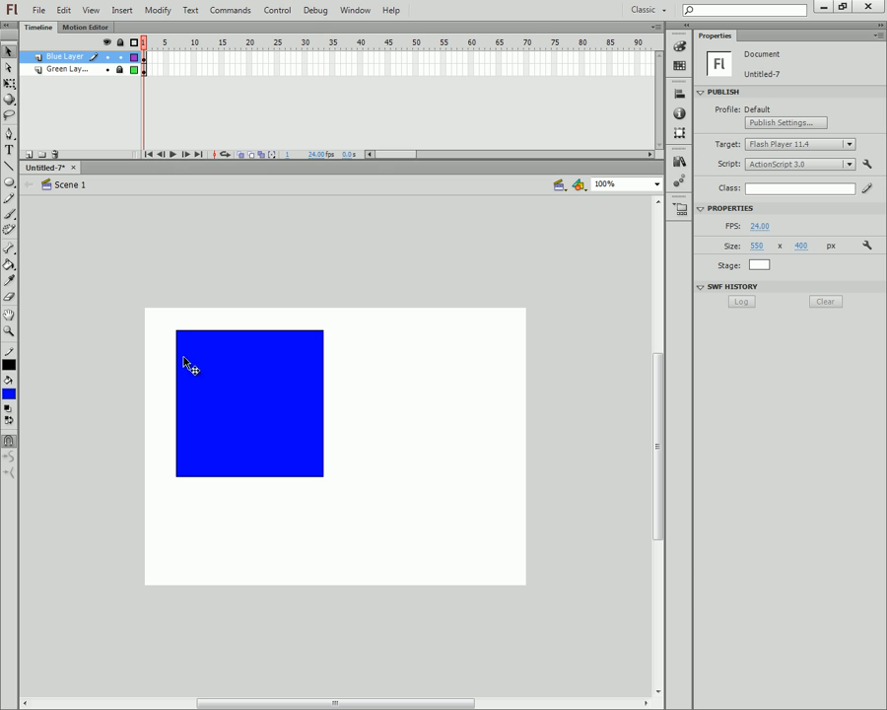
# Step: Unlock Green Layer, and hide and show Blue Layer several times to compare the shapes underneath
pyautogui.click(121, 58)
pyautogui.click(107, 57)
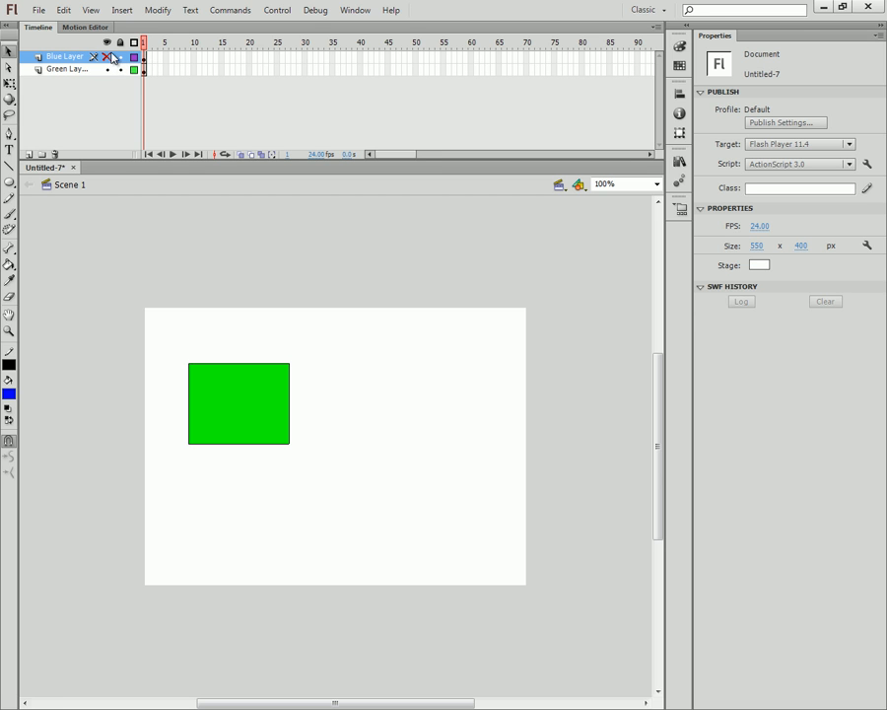
pyautogui.click(108, 57)
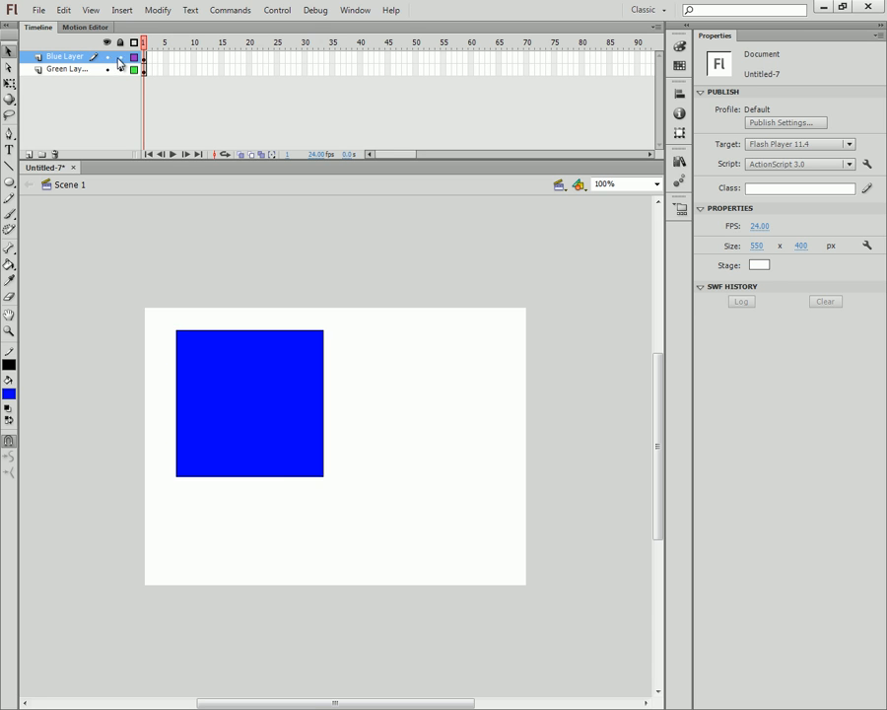
pyautogui.click(107, 57)
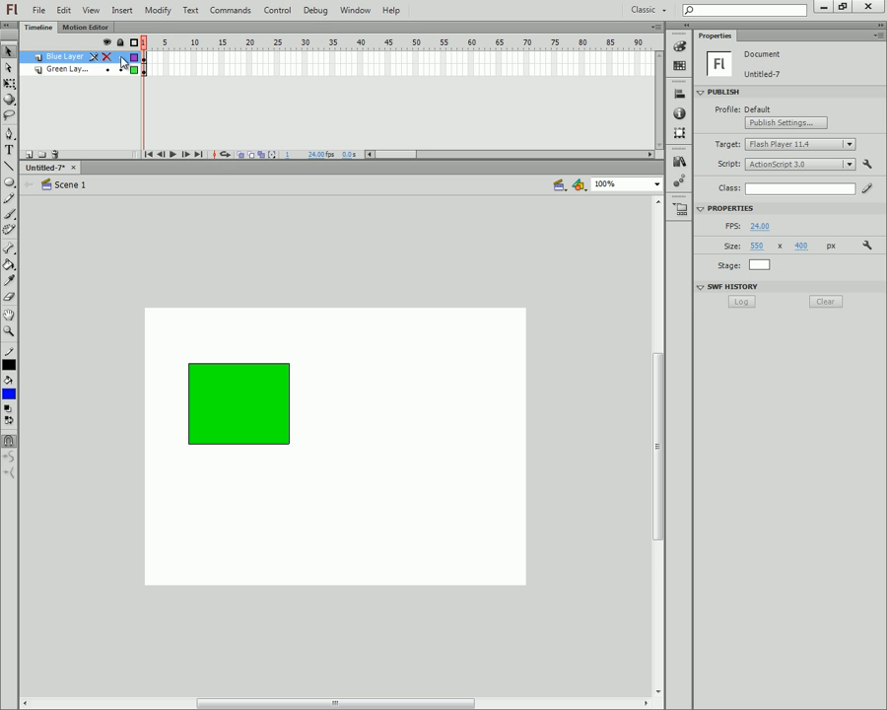
pyautogui.click(107, 57)
pyautogui.click(108, 57)
pyautogui.click(107, 57)
pyautogui.click(108, 57)
pyautogui.click(107, 57)
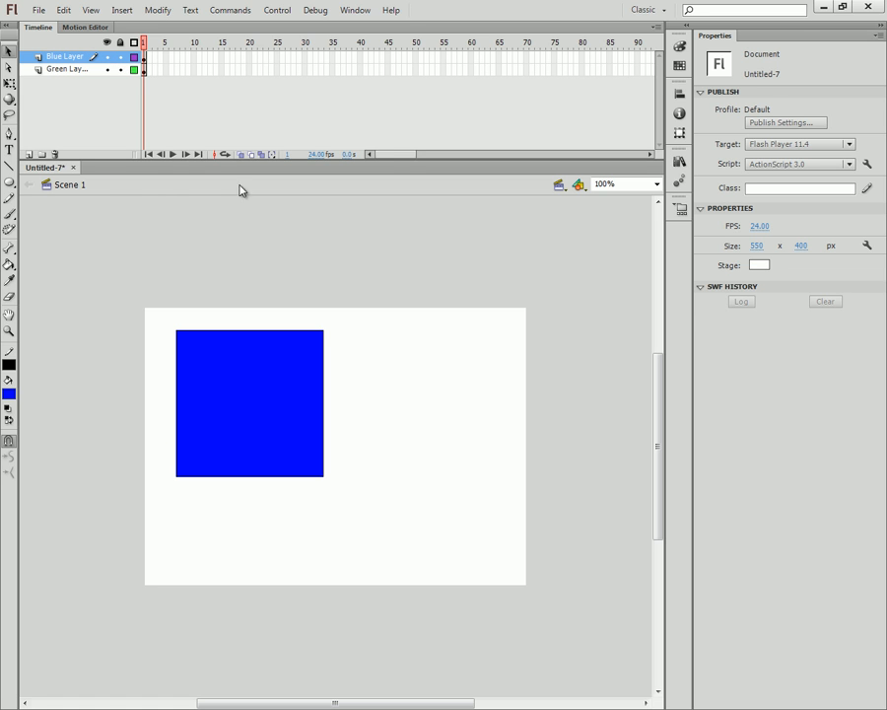
# Step: Hide Blue Layer, select and deselect the green rectangle beneath it, and show Blue Layer again
pyautogui.click(107, 58)
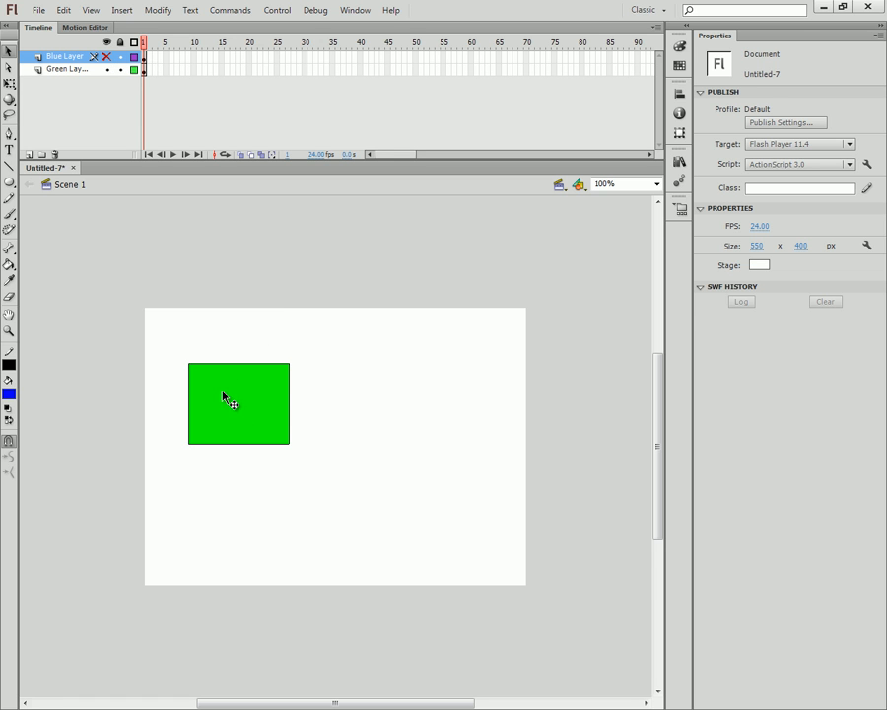
pyautogui.moveTo(179, 300); pyautogui.dragTo(398, 475)
pyautogui.click(398, 475)
pyautogui.click(106, 57)
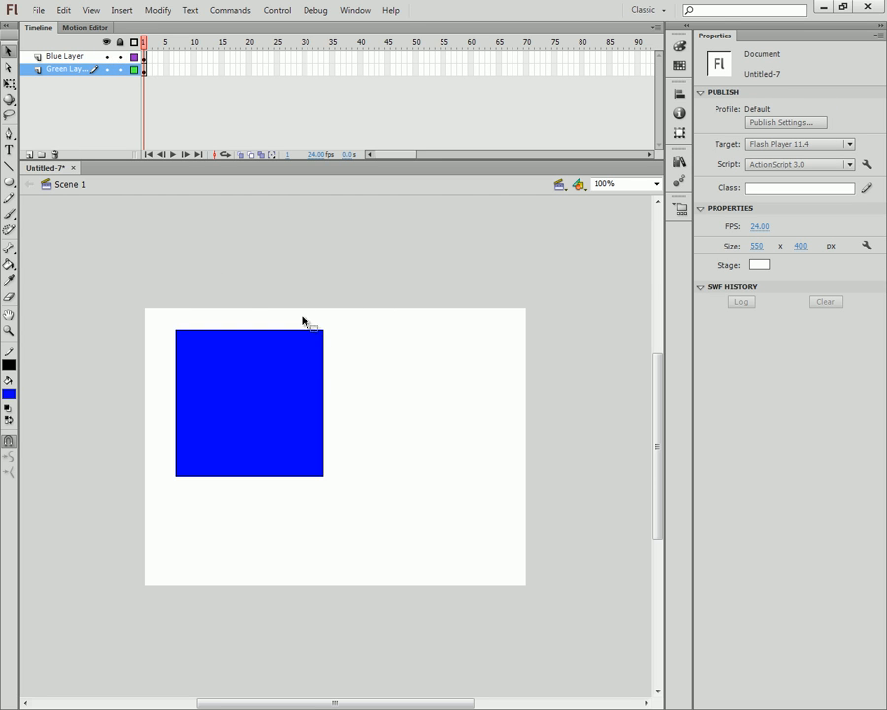
# Step: Hide Blue Layer, switch to the Eraser tool without erasing, and return to the Selection tool with the layer shown
pyautogui.click(106, 57)
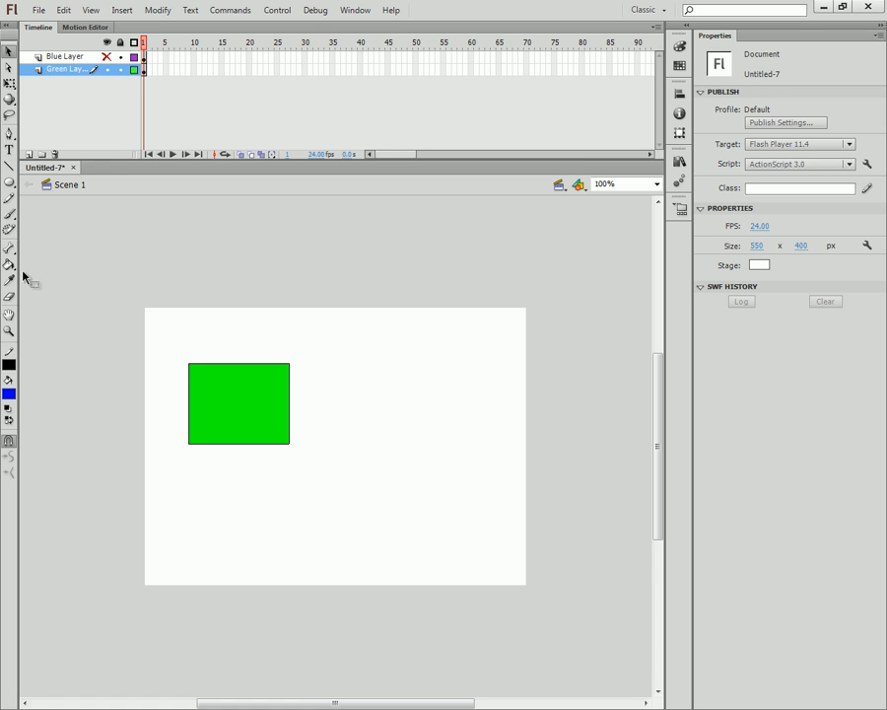
pyautogui.click(9, 298)
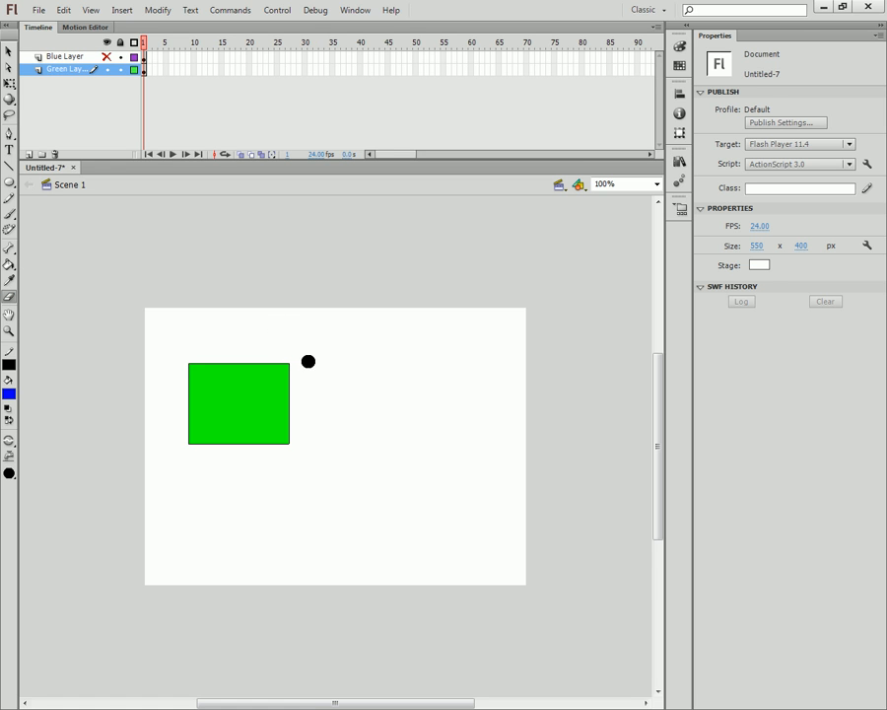
pyautogui.click(106, 57)
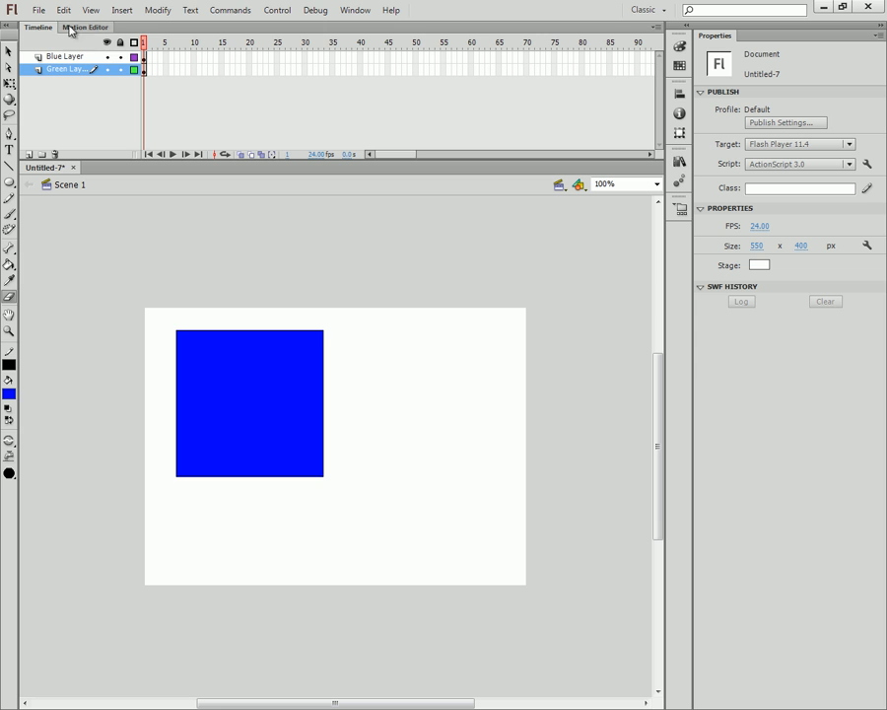
pyautogui.click(9, 50)
# Step: Make Blue Layer active, and hide and show it to reveal the green rectangle
pyautogui.click(83, 57)
pyautogui.click(107, 57)
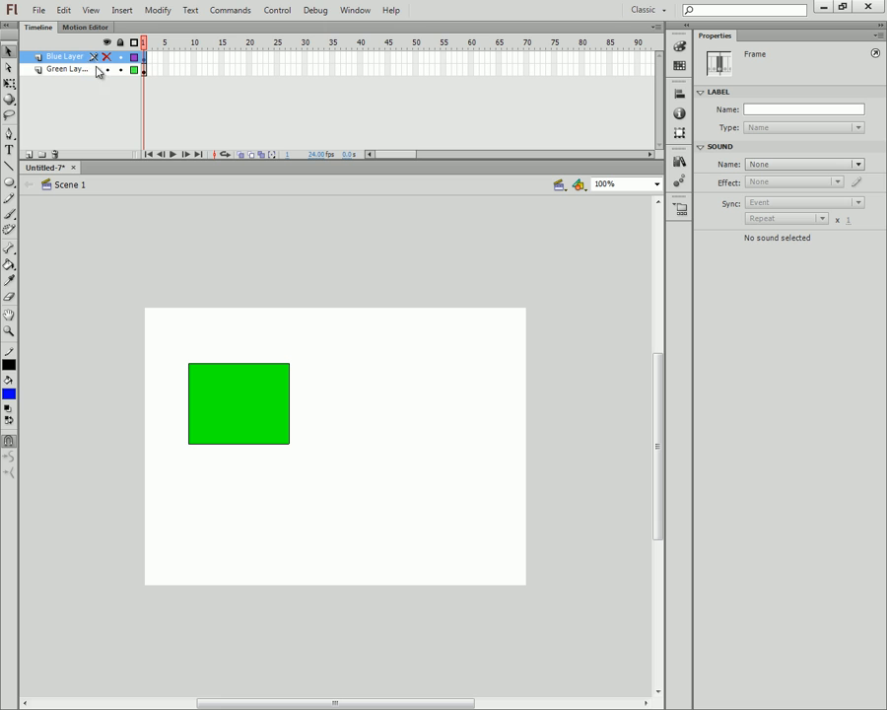
pyautogui.click(107, 57)
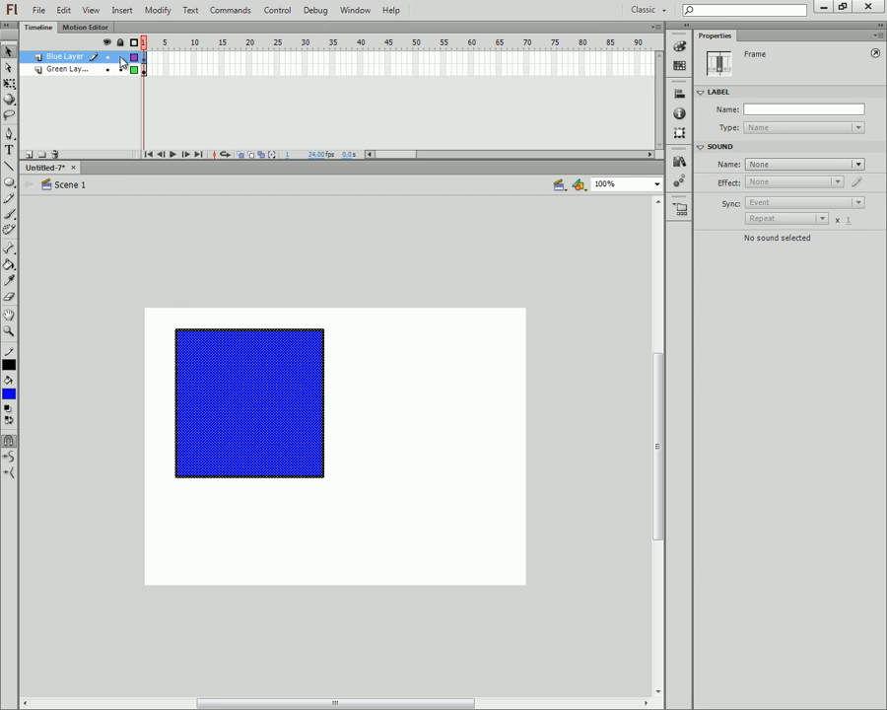
pyautogui.click(116, 57)
pyautogui.click(107, 57)
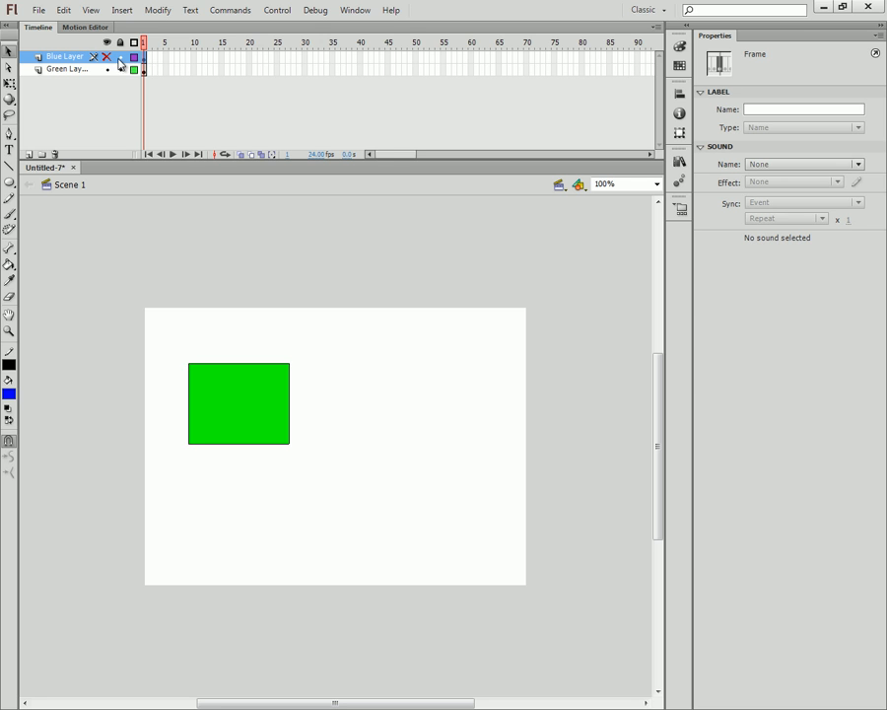
pyautogui.click(106, 57)
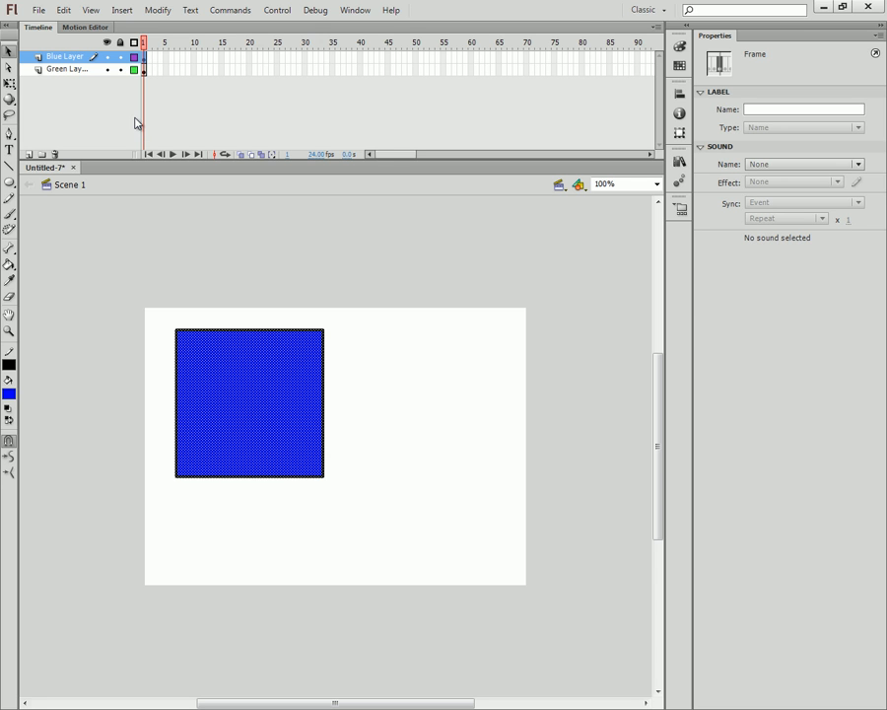
# Step: Move Blue Layer below Green Layer in the layer order, and clear the selection
pyautogui.click(73, 69)
pyautogui.click(65, 56)
pyautogui.moveTo(69, 57); pyautogui.dragTo(73, 85)
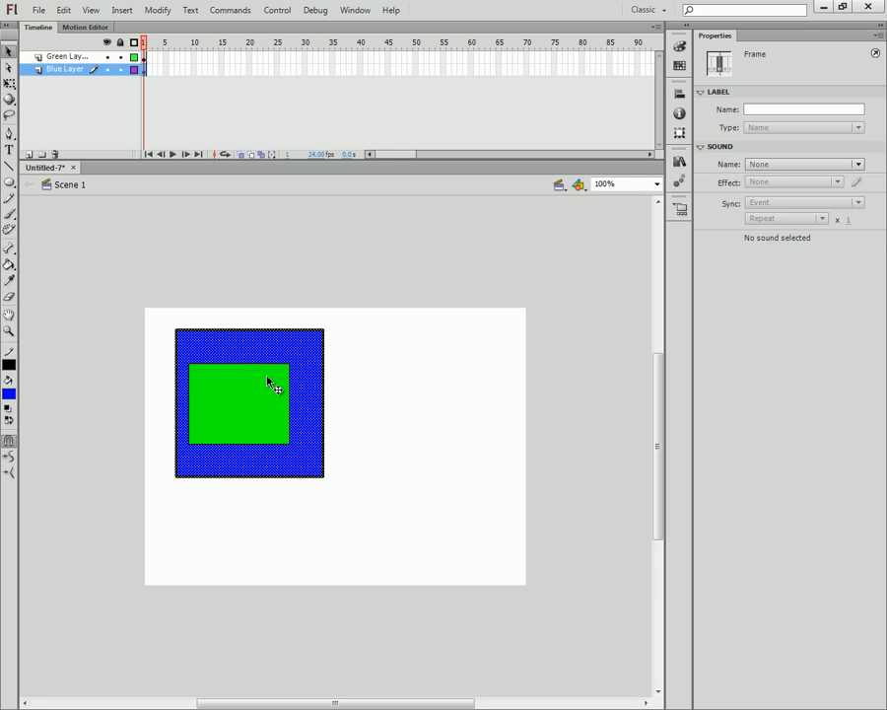
pyautogui.click(69, 107)
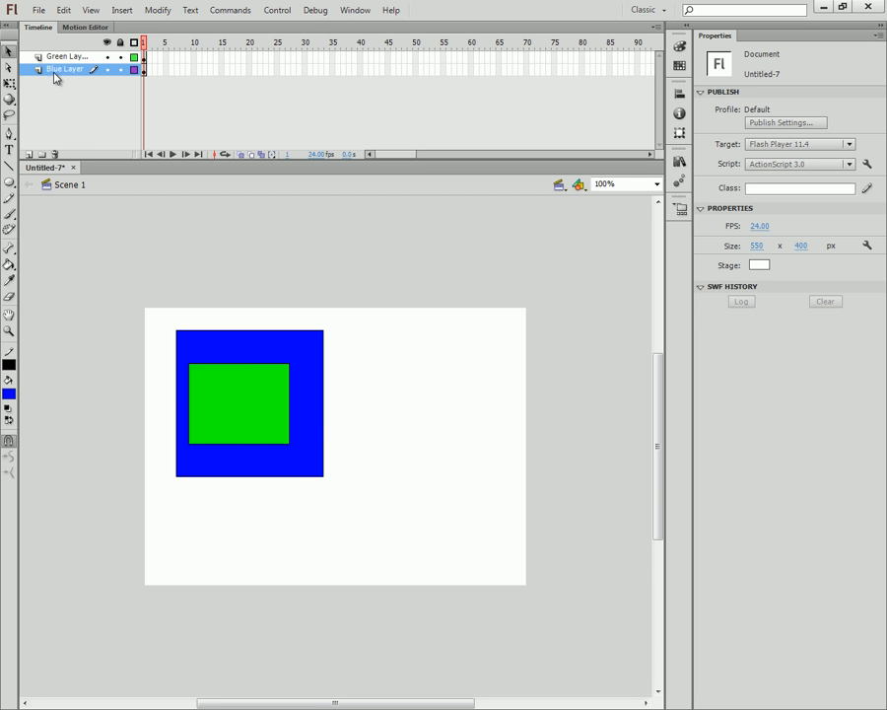
pyautogui.moveTo(63, 69)
pyautogui.mouseDown()
pyautogui.moveTo(69, 57)
pyautogui.moveTo(64, 82)
pyautogui.mouseUp()
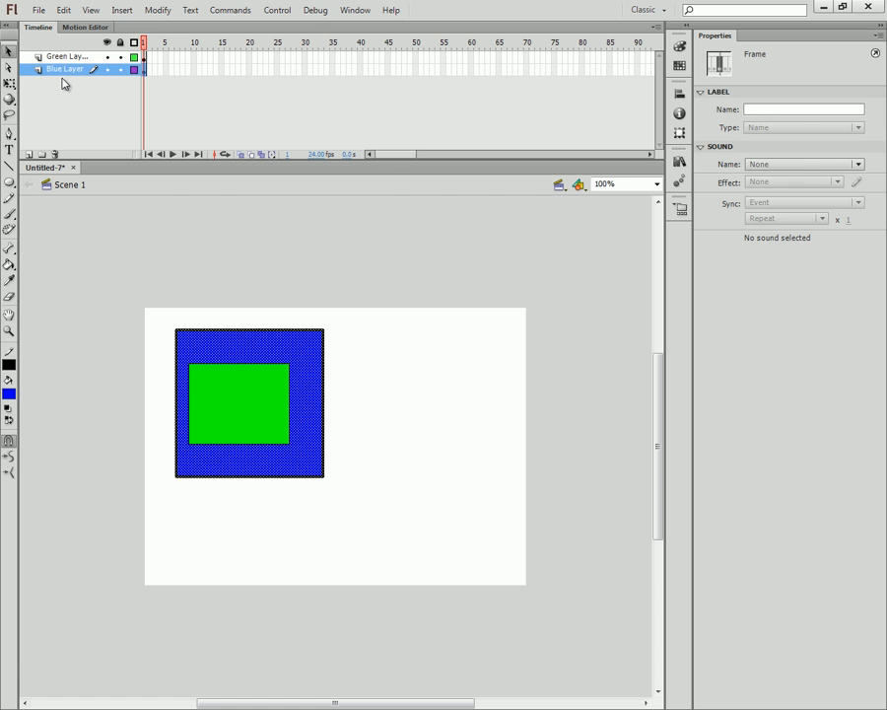
pyautogui.click(63, 87)
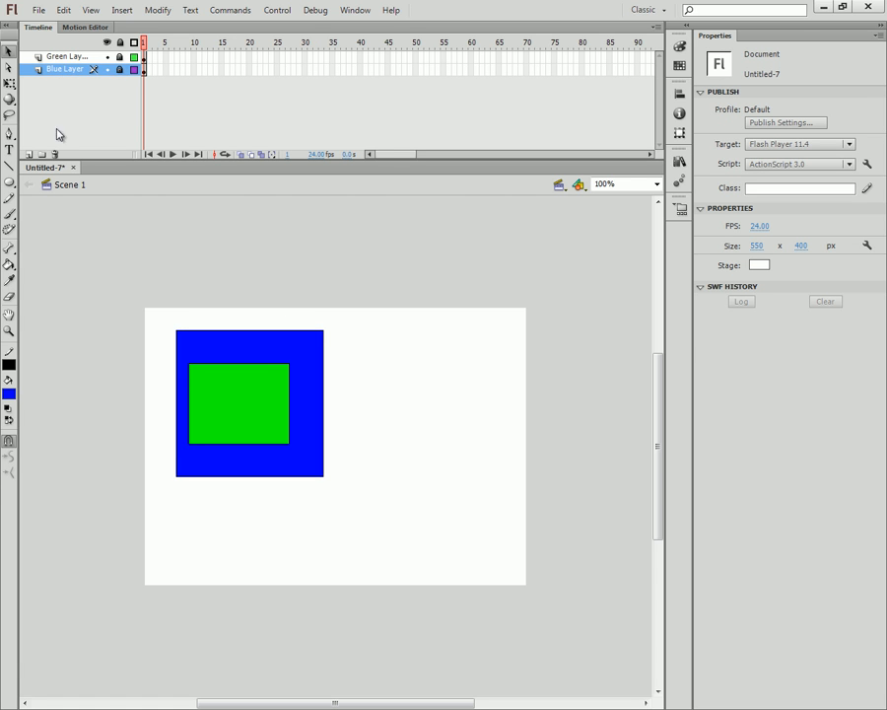
# Step: Add a new layer directly above Blue Layer and name it Circle
pyautogui.click(28, 155)
pyautogui.doubleClick(57, 69)
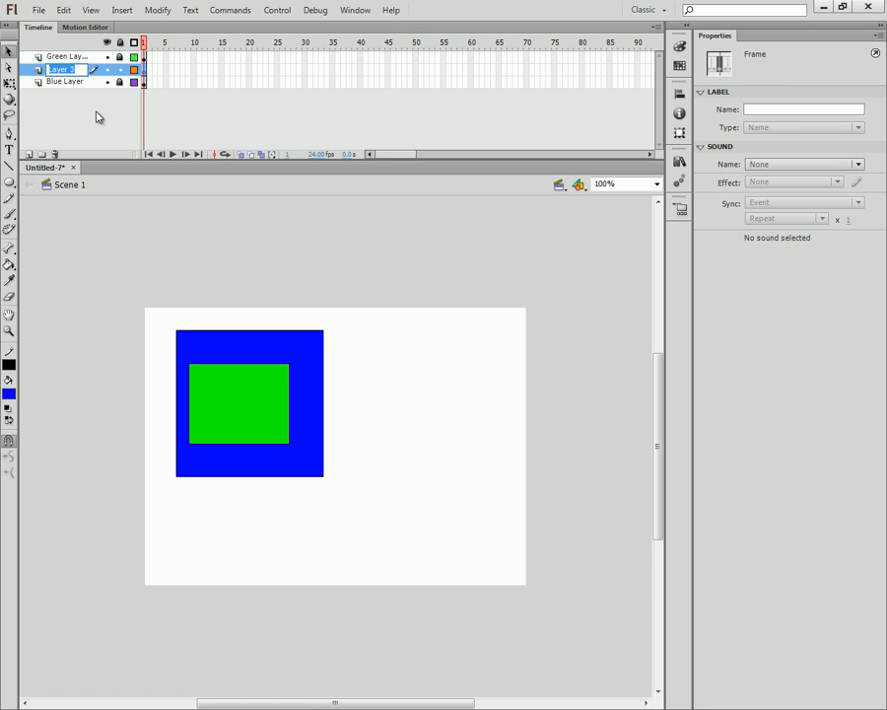
pyautogui.write('Circle')
pyautogui.press('Return')
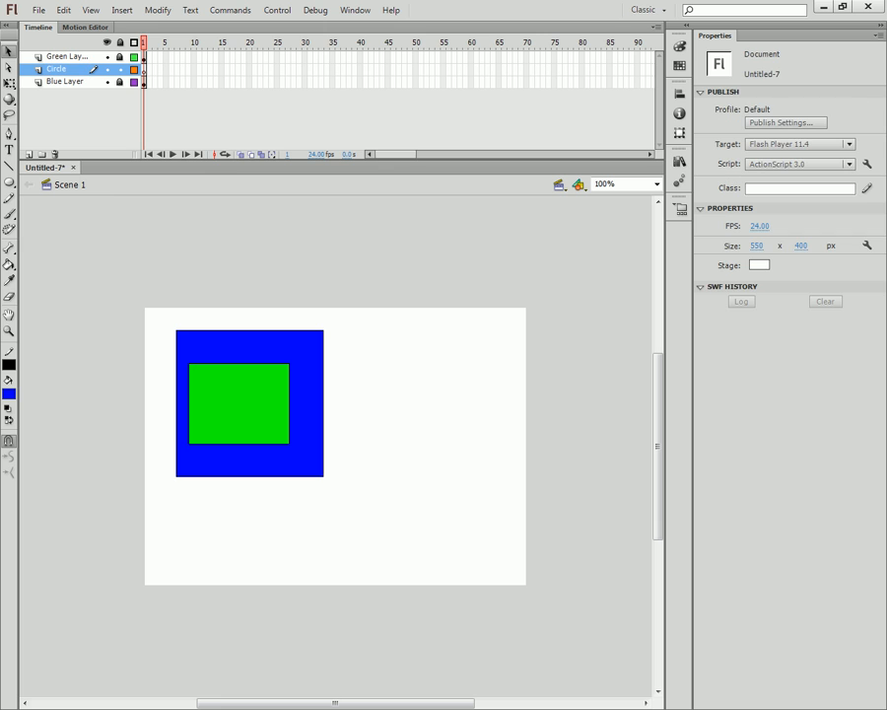
# Step: Draw a blue circle with a black outline beside the blue square on the Circle layer
pyautogui.click(9, 182)
pyautogui.moveTo(391, 384); pyautogui.dragTo(453, 443)
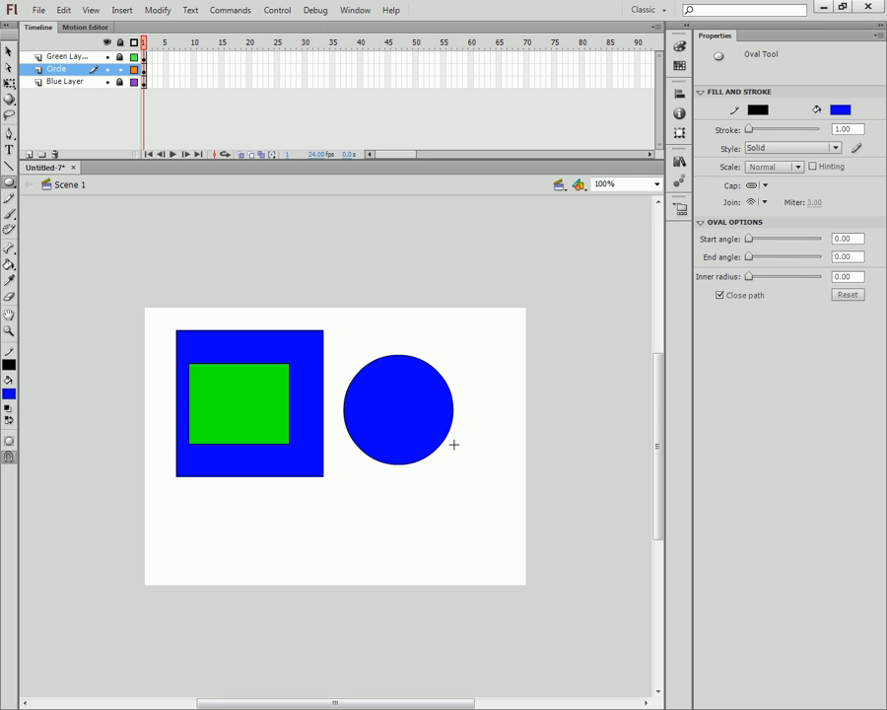
pyautogui.click(9, 51)
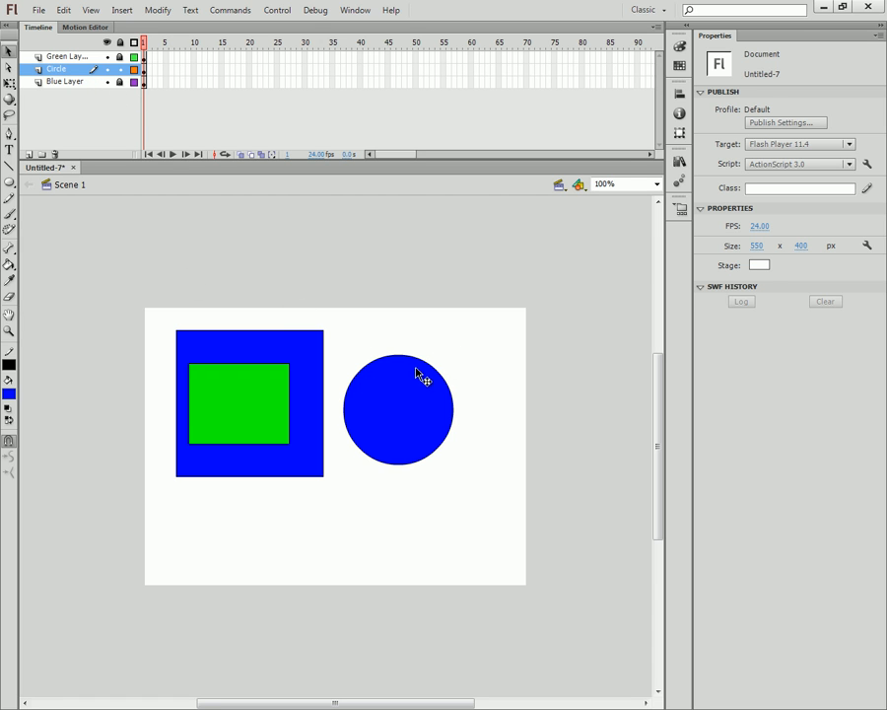
# Step: Unlock Blue Layer and rename it to Square
pyautogui.click(70, 85)
pyautogui.click(120, 83)
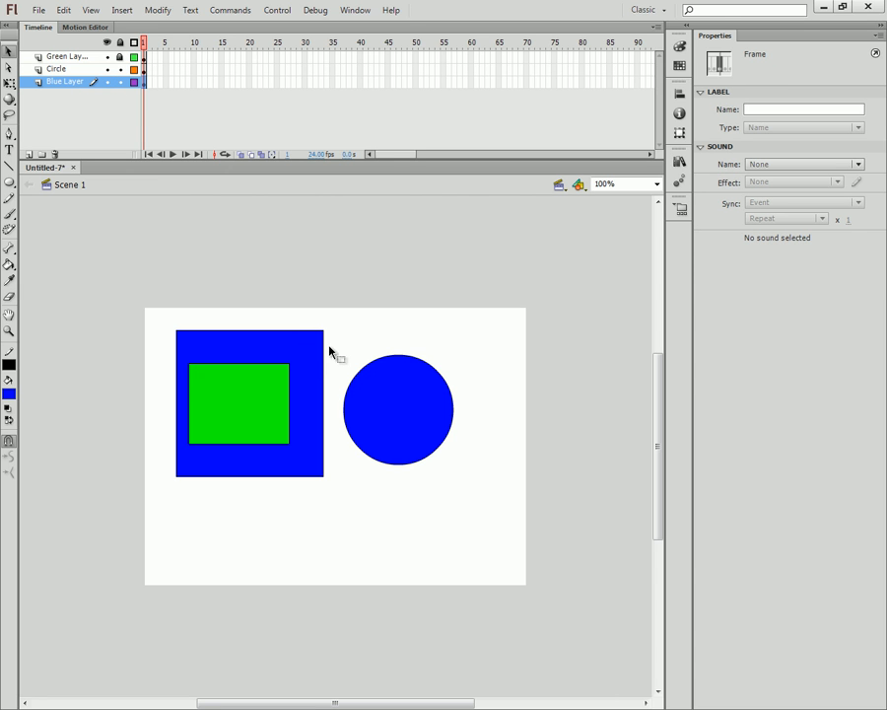
pyautogui.doubleClick(67, 83)
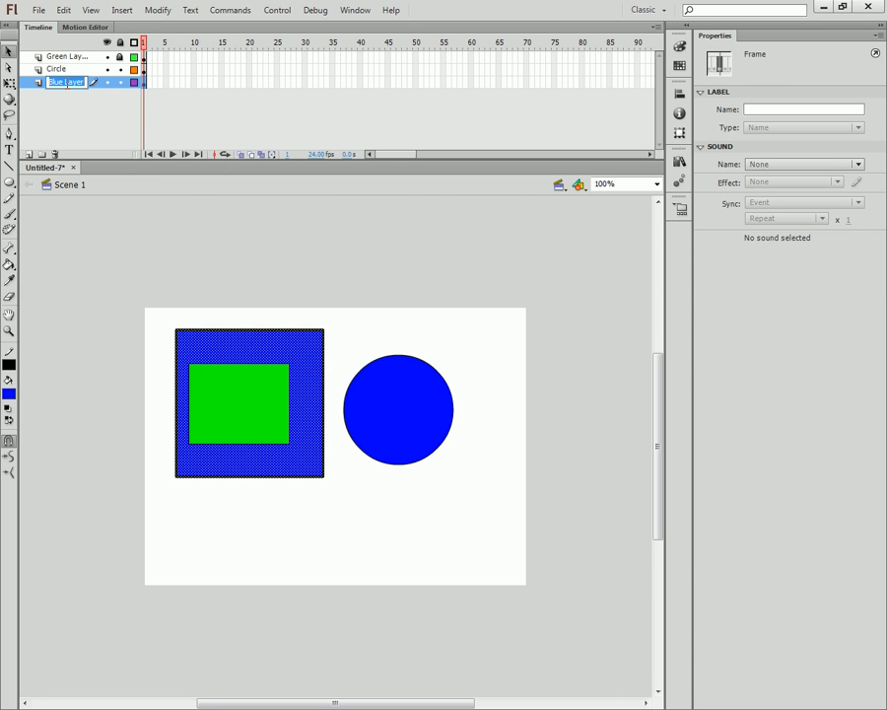
pyautogui.click(54, 82)
pyautogui.moveTo(38, 85); pyautogui.dragTo(102, 88)
pyautogui.press('BackSpace')
pyautogui.write('Square')
pyautogui.press('Return')
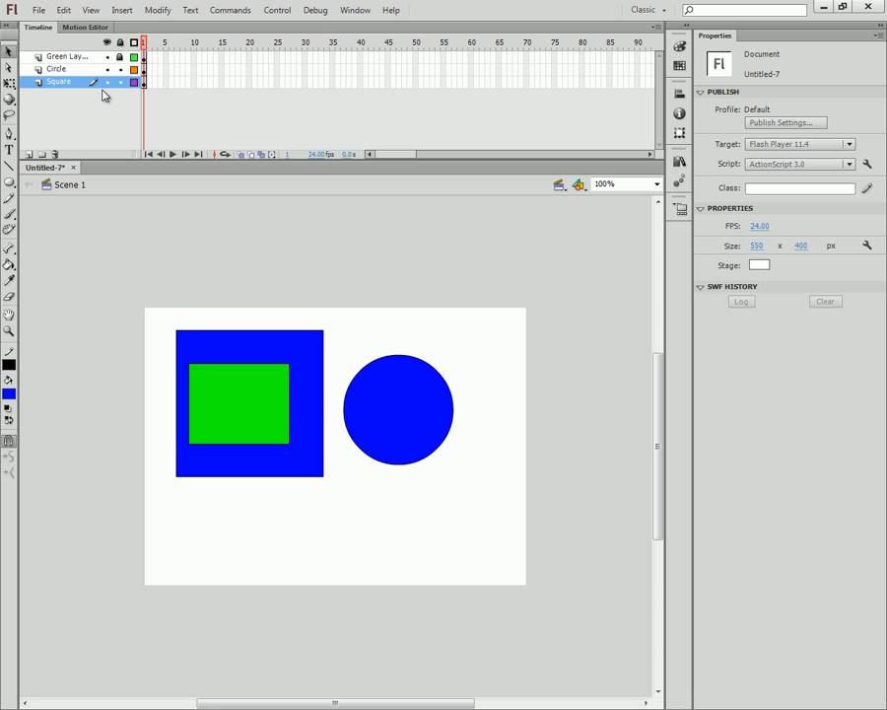
# Step: Select the circle and the blue square in turn to see which layer each belongs to, and clear the selection
pyautogui.click(51, 69)
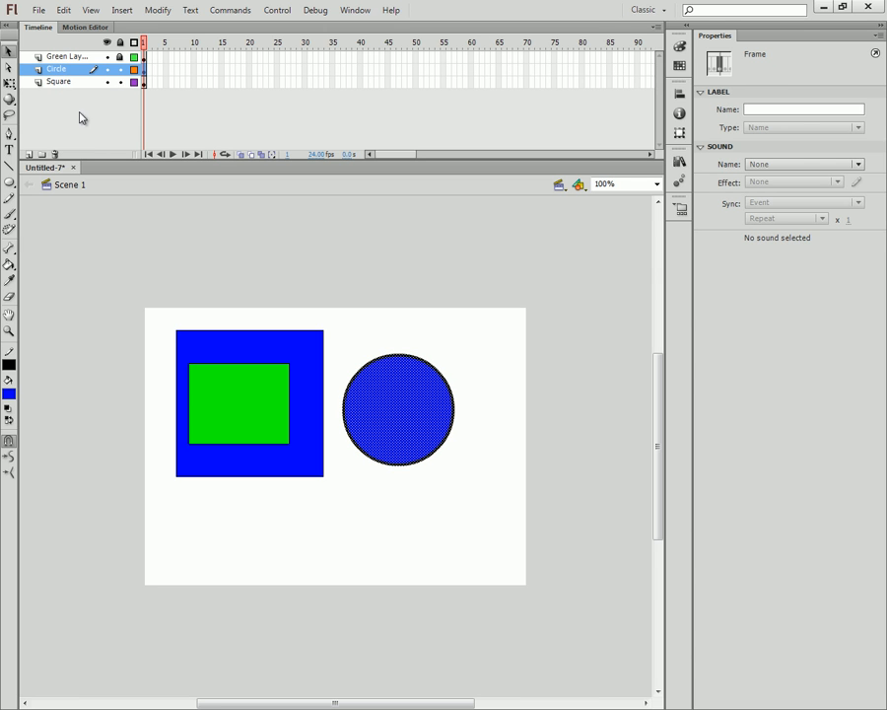
pyautogui.click(366, 318)
pyautogui.moveTo(473, 327); pyautogui.dragTo(152, 280)
pyautogui.click(337, 519)
pyautogui.click(300, 505)
pyautogui.click(210, 390)
pyautogui.click(309, 535)
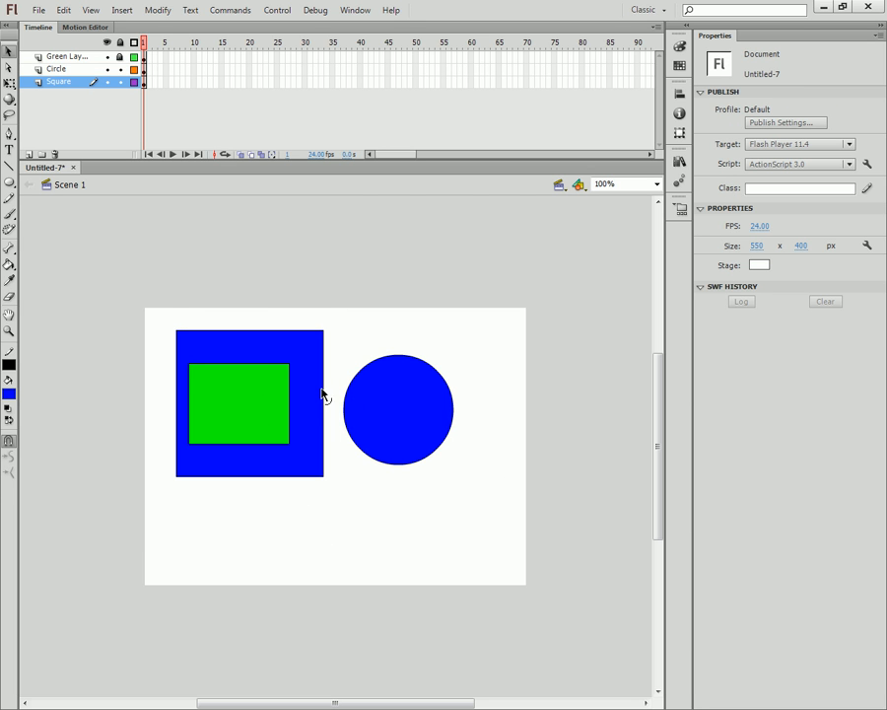
# Step: Create a new layer folder directly above the Square layer
pyautogui.click(42, 156)
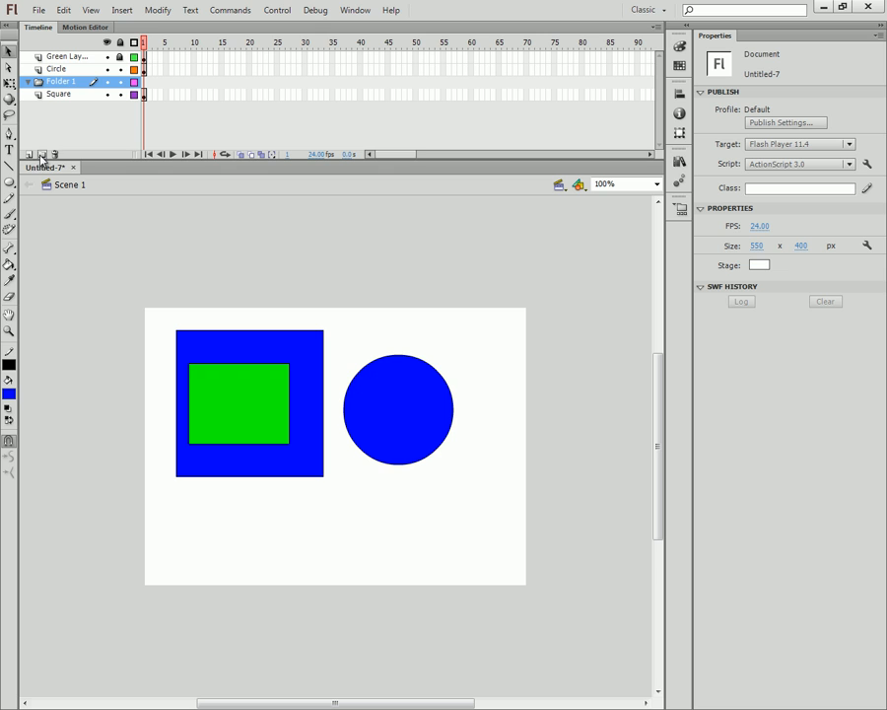
# Step: Rename the new layer folder to Blue Shape
pyautogui.doubleClick(63, 82)
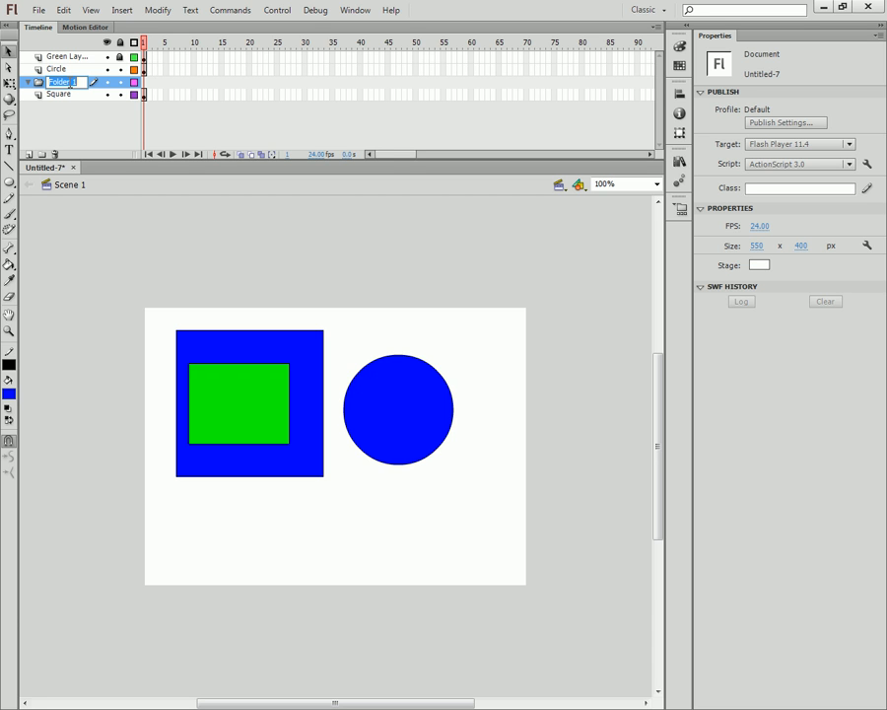
pyautogui.write('Blue Shape')
pyautogui.press('Return')
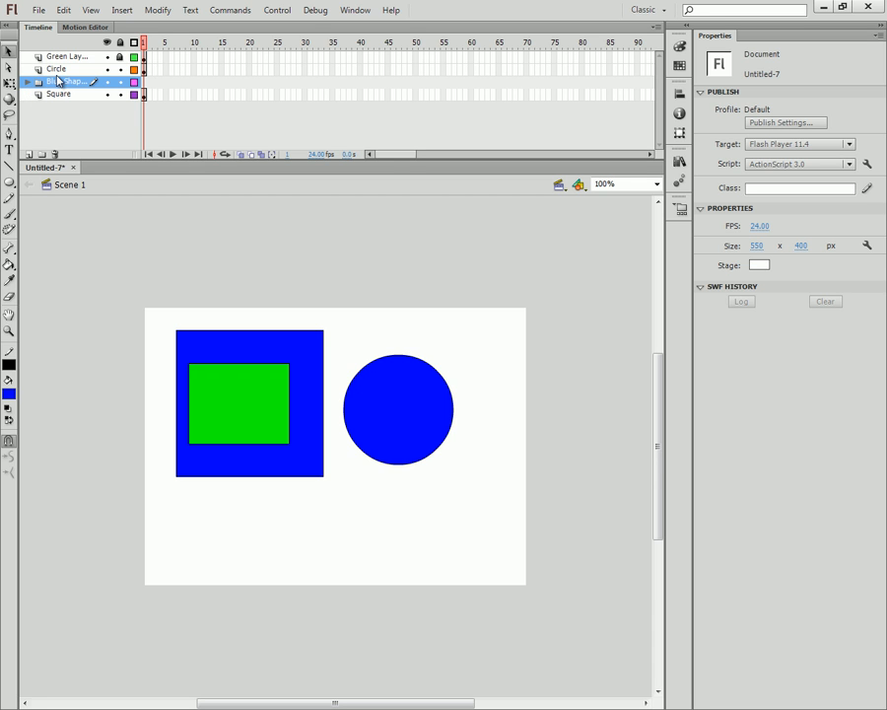
# Step: Move the Circle and Square layers into the blue shapes folder and expand it to show both layers
pyautogui.click(55, 70)
pyautogui.moveTo(51, 72)
pyautogui.mouseDown()
pyautogui.moveTo(41, 65)
pyautogui.moveTo(57, 81)
pyautogui.mouseUp()
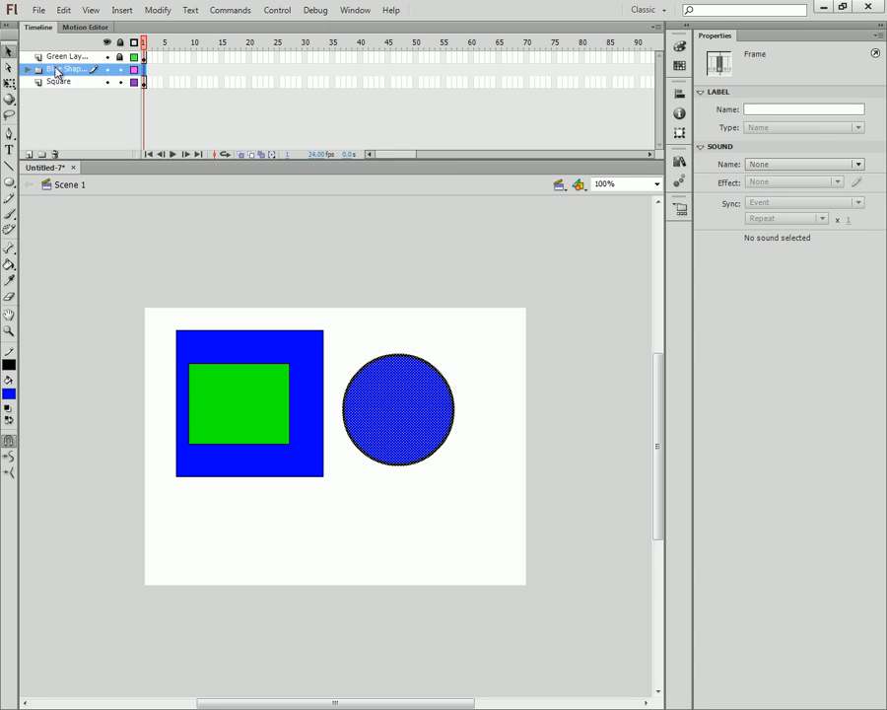
pyautogui.click(58, 82)
pyautogui.moveTo(61, 83); pyautogui.dragTo(55, 69)
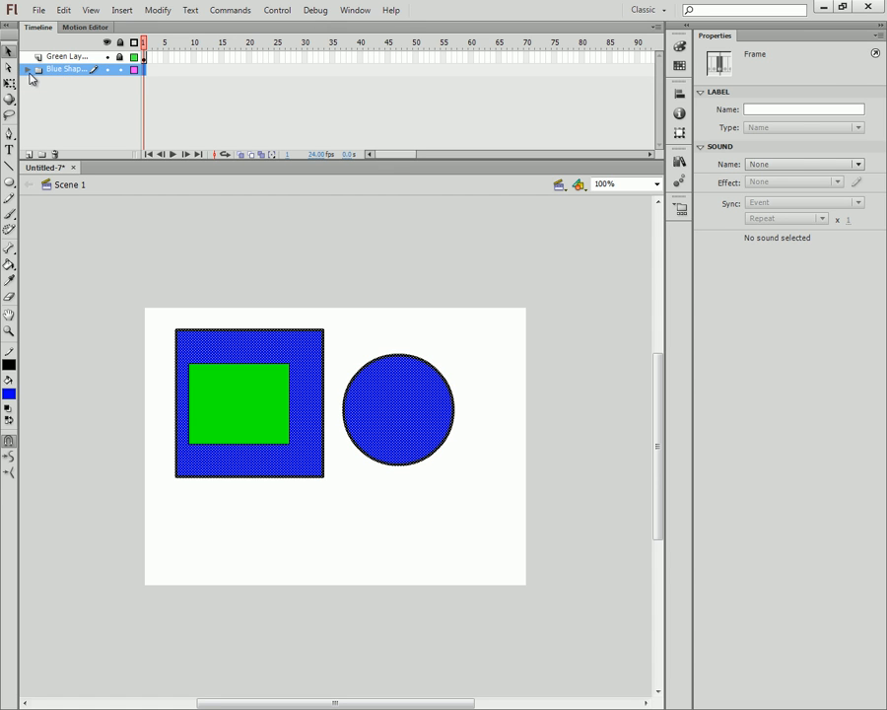
pyautogui.click(28, 69)
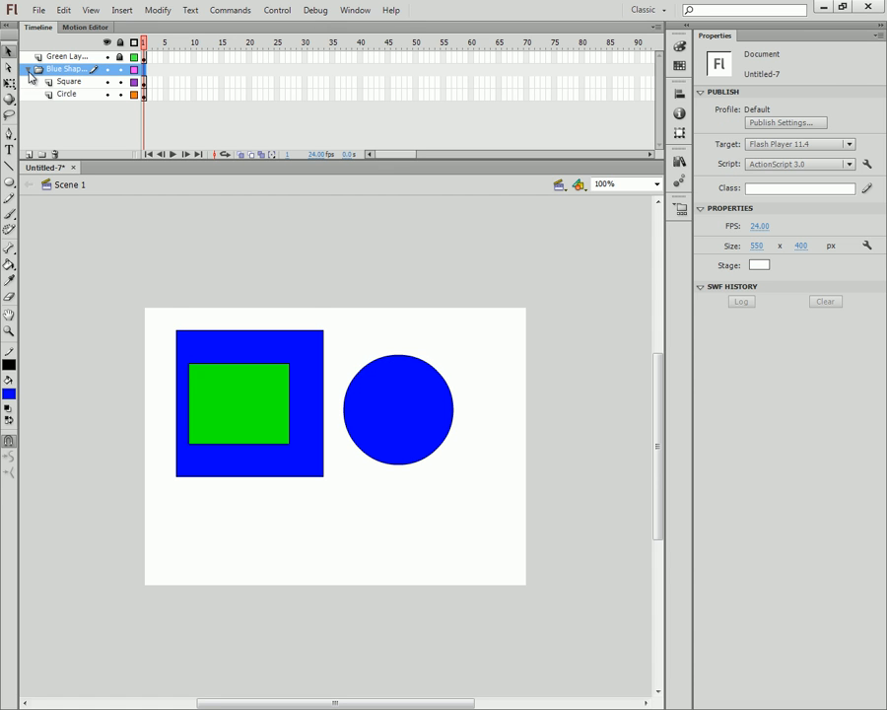
# Step: Hide and show the Square and Circle layers individually inside the folder, leaving both visible and unlocked
pyautogui.click(108, 81)
pyautogui.click(107, 94)
pyautogui.click(107, 81)
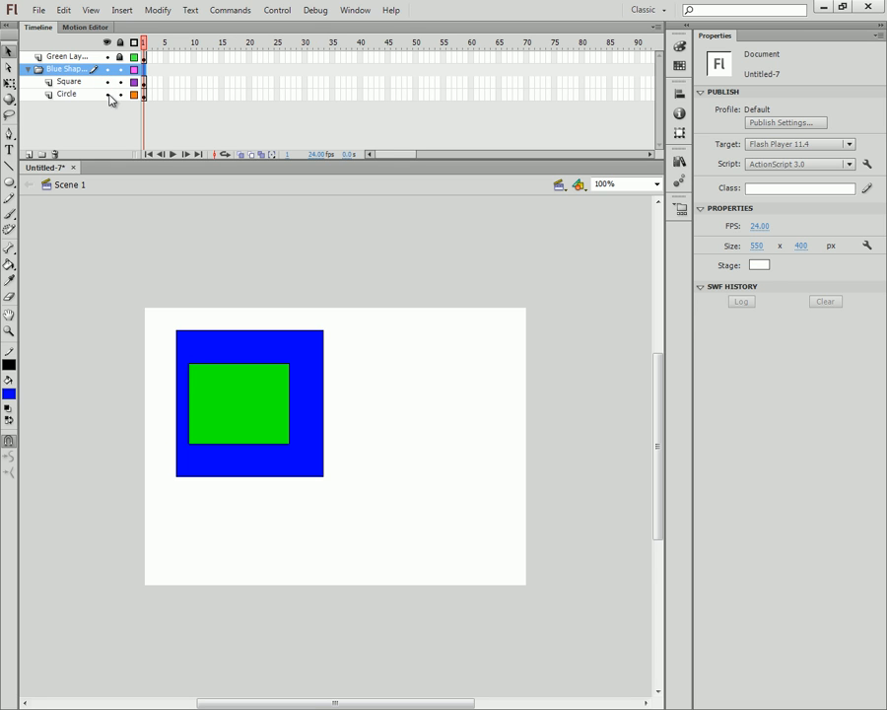
pyautogui.click(108, 93)
pyautogui.moveTo(108, 81)
pyautogui.mouseDown()
pyautogui.moveTo(109, 93)
pyautogui.moveTo(116, 81)
pyautogui.mouseUp()
pyautogui.click(119, 82)
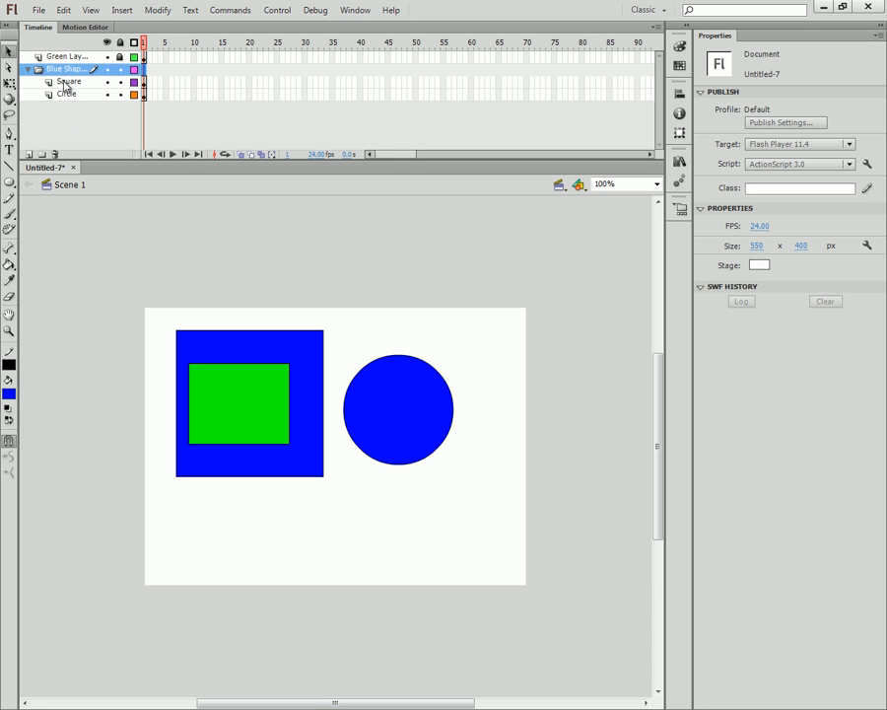
# Step: Collapse the blue shapes folder, select the blue square and circle it contains, and clear the selection
pyautogui.click(27, 69)
pyautogui.moveTo(58, 69)
pyautogui.mouseDown()
pyautogui.moveTo(57, 51)
pyautogui.moveTo(56, 87)
pyautogui.mouseUp()
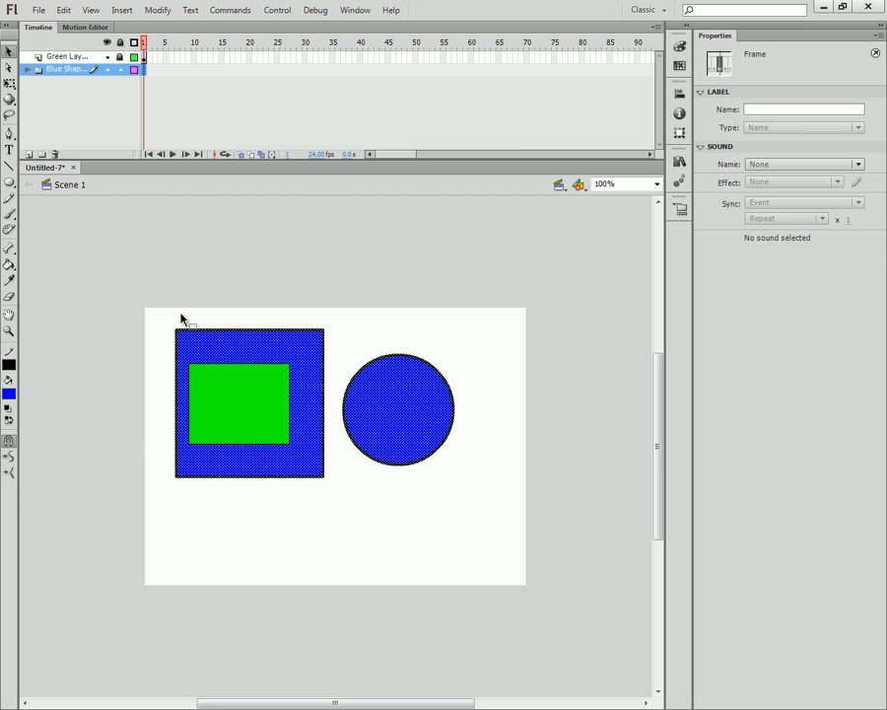
pyautogui.moveTo(114, 250); pyautogui.dragTo(605, 665)
pyautogui.click(219, 298)
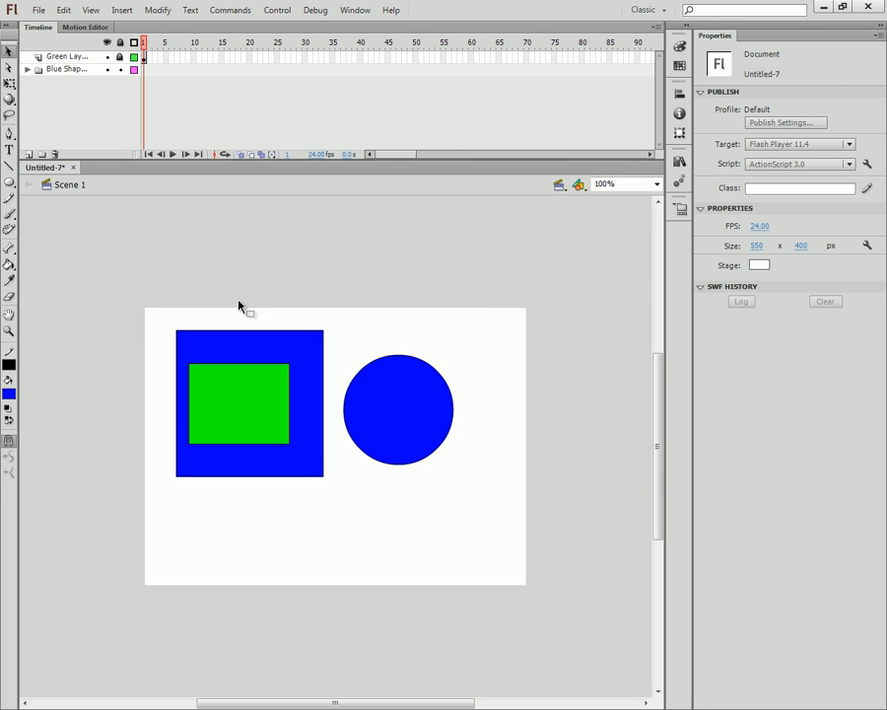